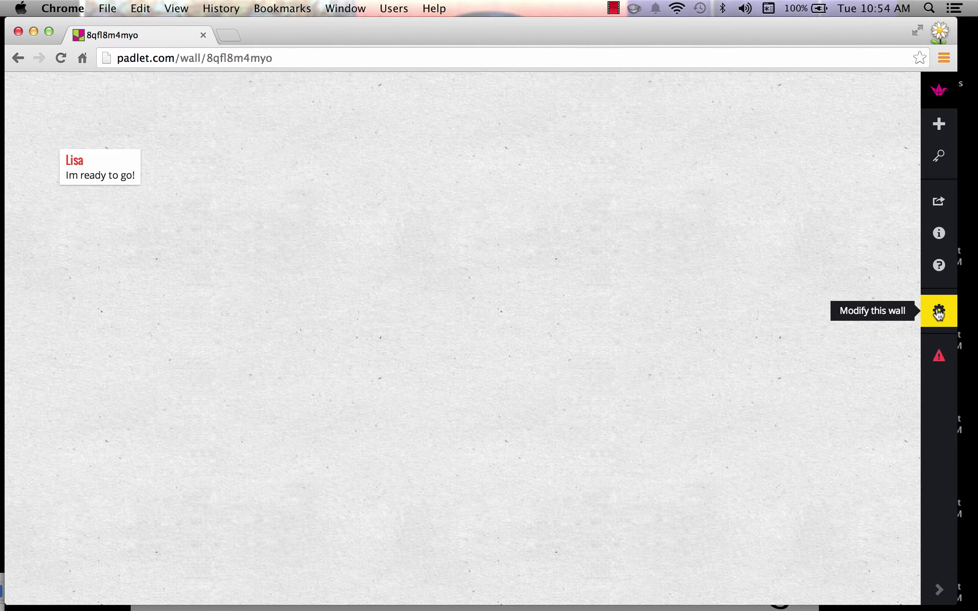
Step: Examine the wall's custom wallpaper options for adding an image by URL or by file upload
{"action": "left_click", "coordinate": [939, 312]}
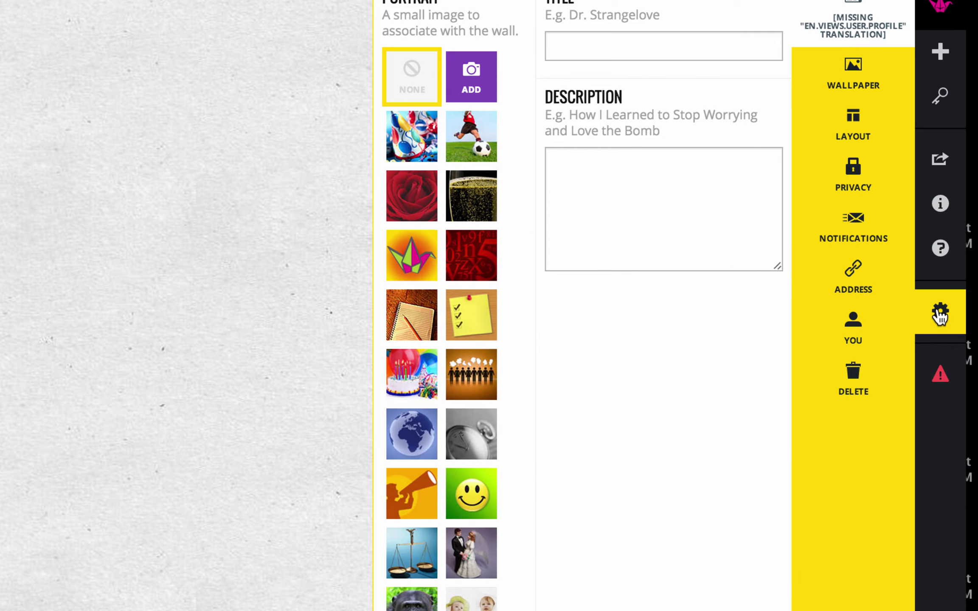
{"action": "left_click", "coordinate": [863, 73]}
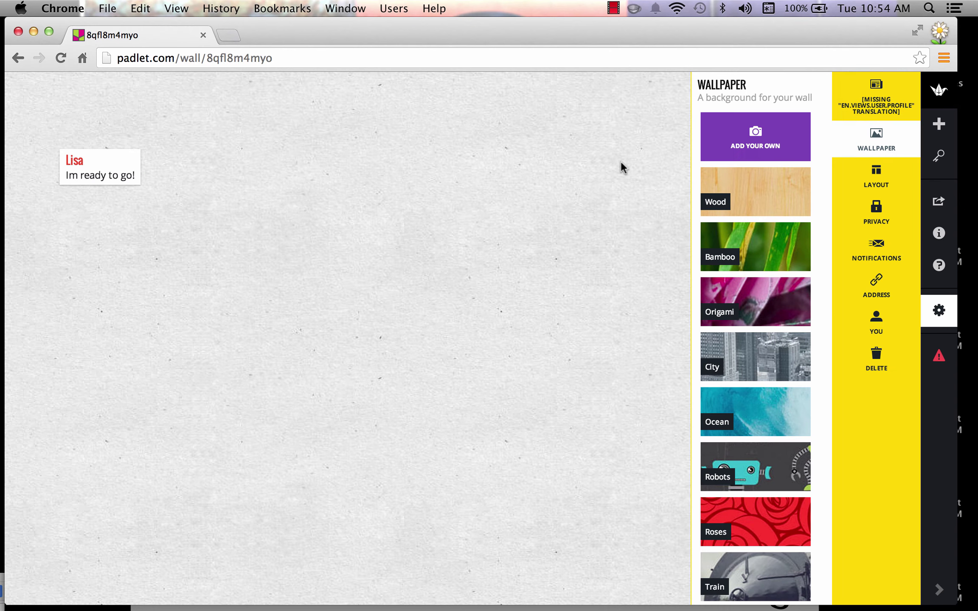
{"action": "left_click", "coordinate": [758, 138]}
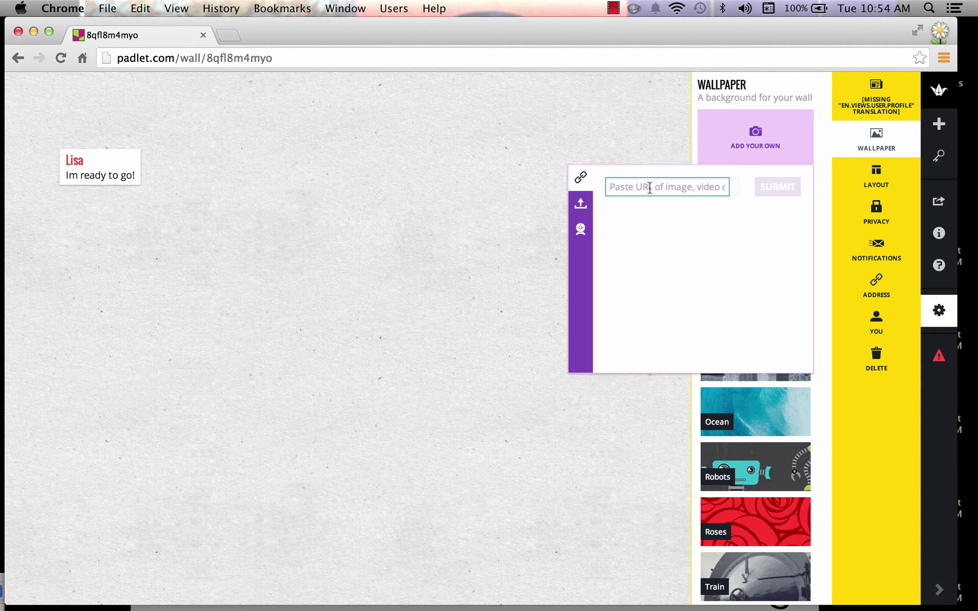
{"action": "left_click", "coordinate": [581, 206]}
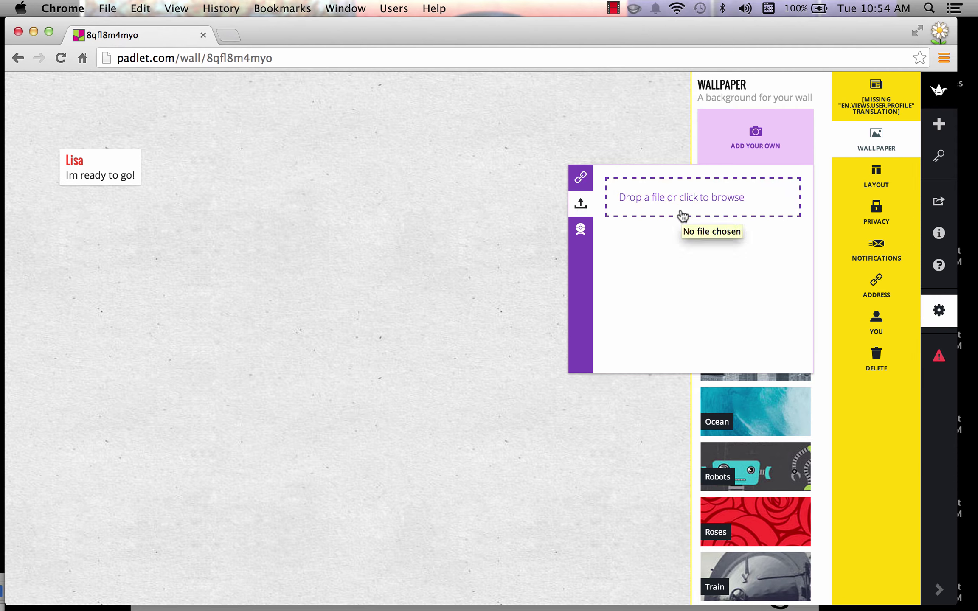
{"action": "left_click", "coordinate": [658, 127]}
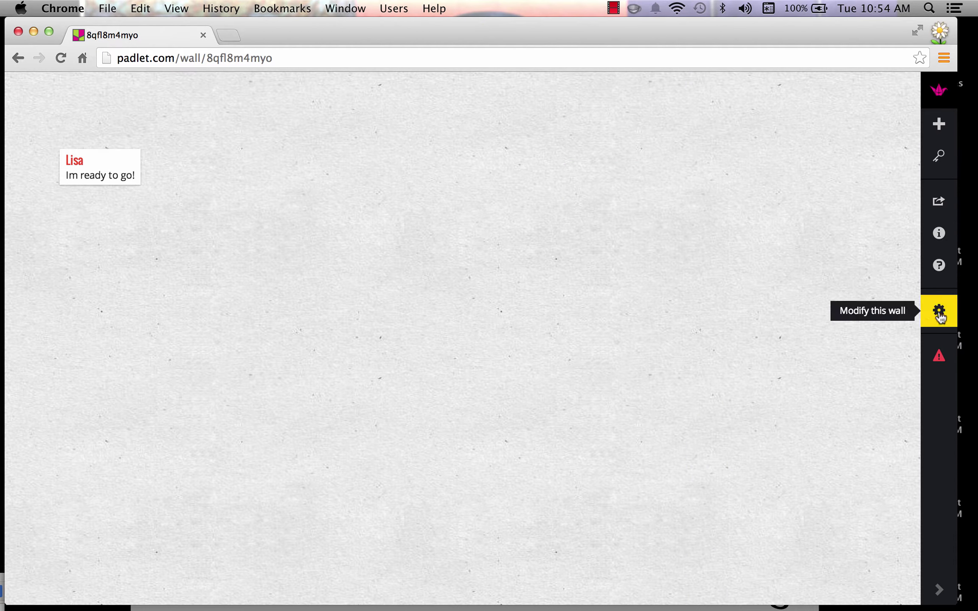
Step: Apply the My Tasks wallpaper to the wall and move the "Im ready to go!" post into the In Progress column
{"action": "left_click", "coordinate": [932, 315]}
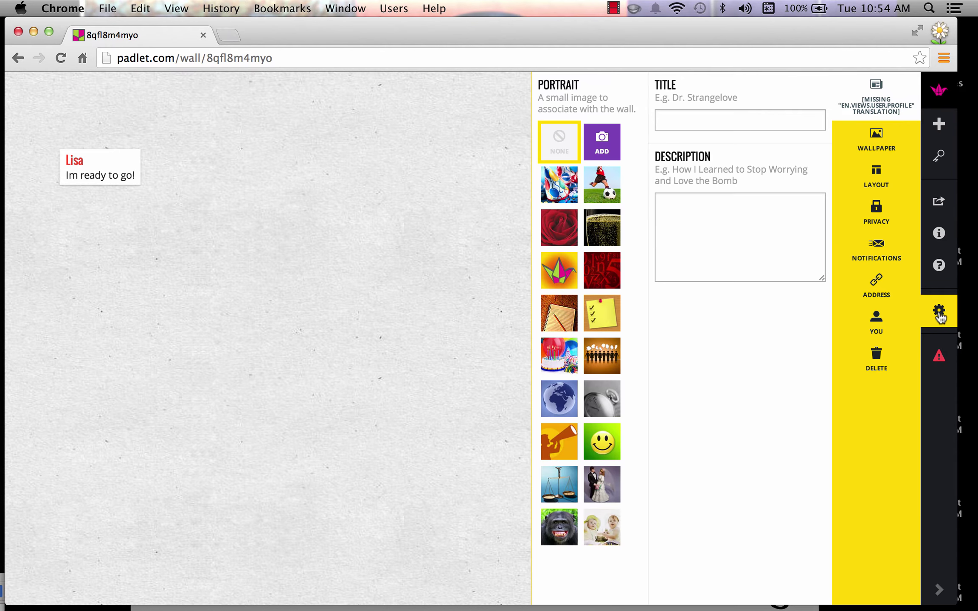
{"action": "left_click", "coordinate": [878, 135]}
{"action": "scroll", "coordinate": [754, 469], "scroll_direction": "down", "scroll_amount": 10}
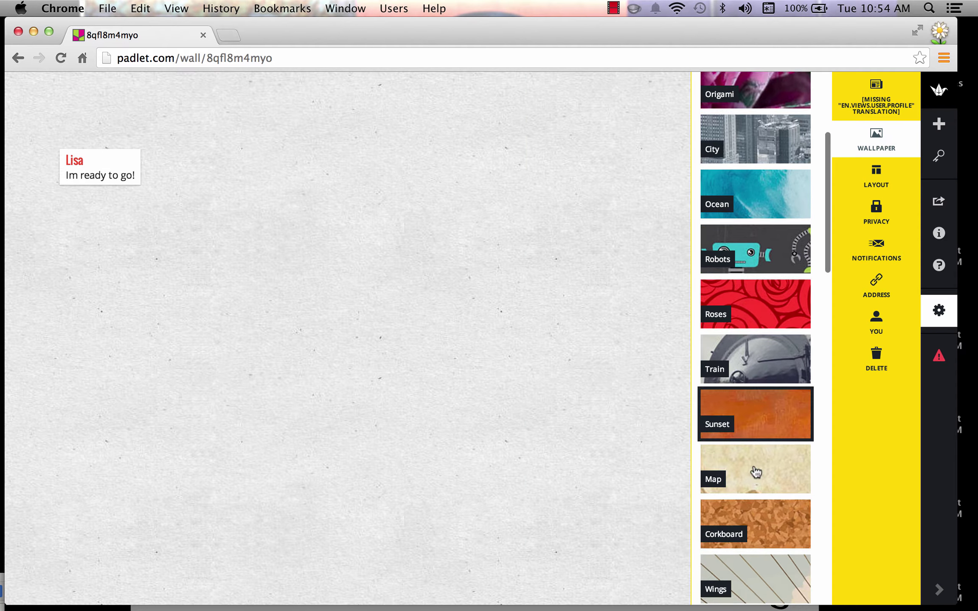
{"action": "scroll", "coordinate": [754, 470], "scroll_direction": "down", "scroll_amount": 5}
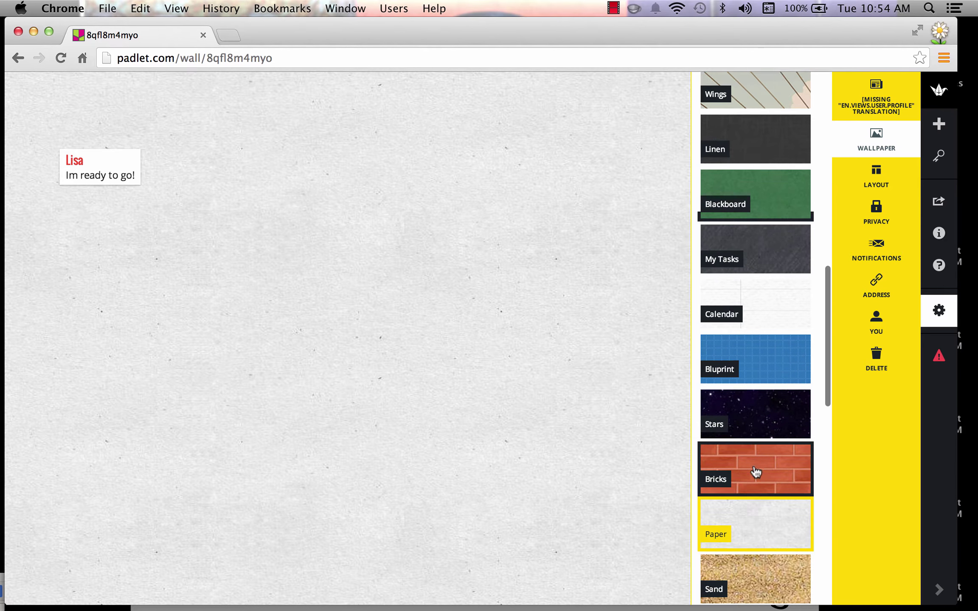
{"action": "left_click", "coordinate": [768, 230]}
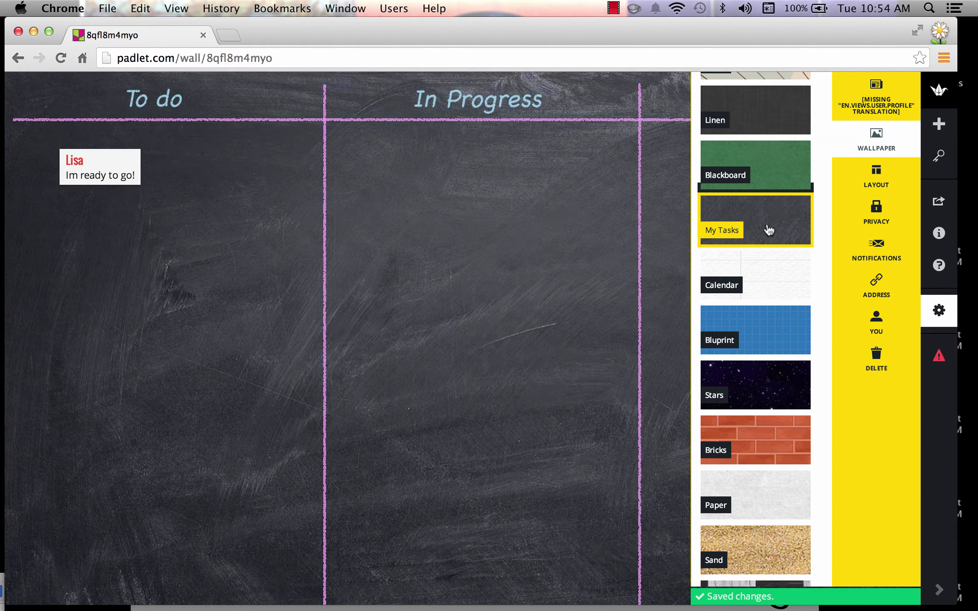
{"action": "mouse_move", "coordinate": [99, 160]}
{"action": "left_click_drag", "start_coordinate": [101, 164], "coordinate": [503, 185]}
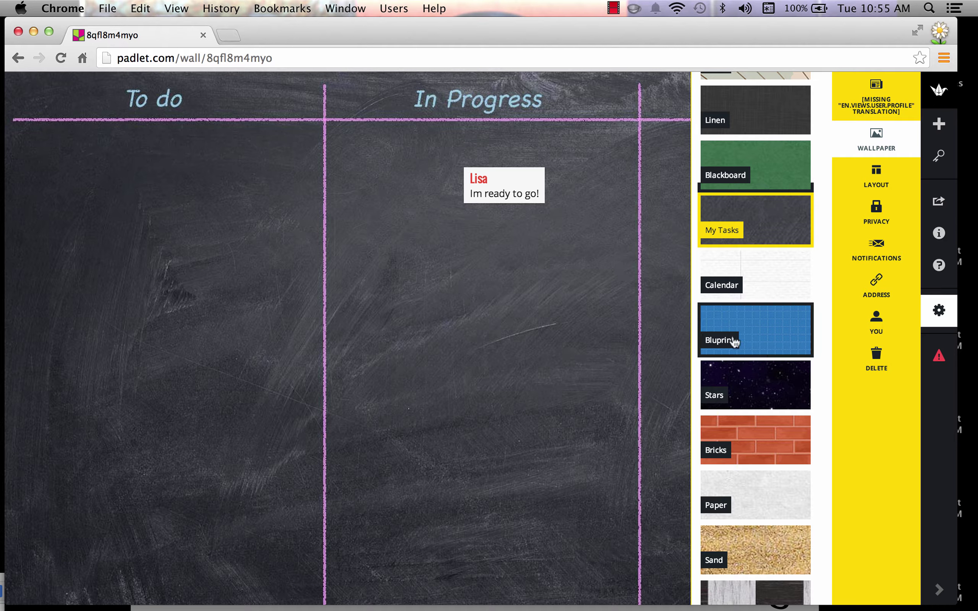
Step: Change the wall's wallpaper to Bricks and replace it with the Notebook wallpaper
{"action": "left_click", "coordinate": [765, 442]}
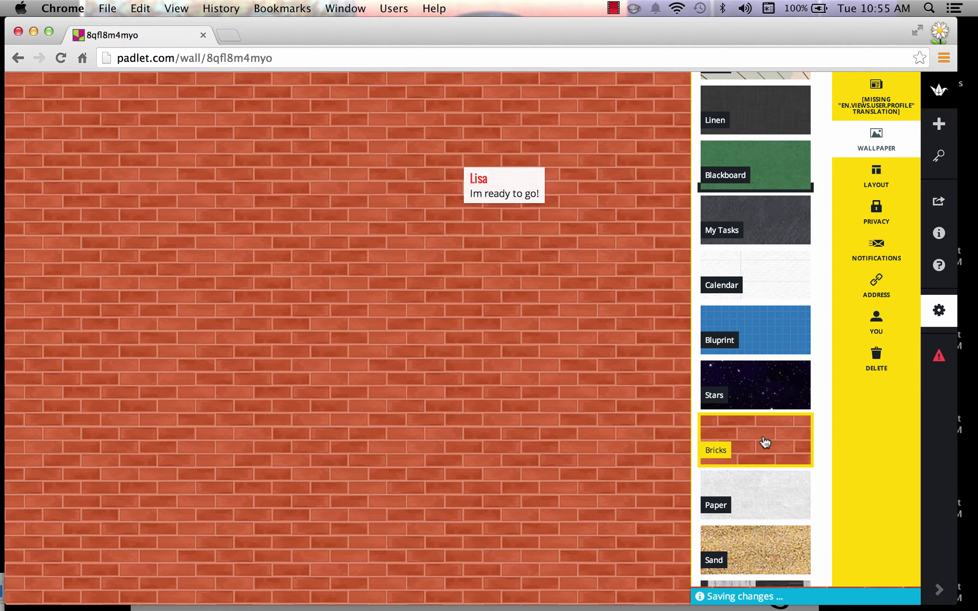
{"action": "scroll", "coordinate": [765, 442], "scroll_direction": "down", "scroll_amount": 5}
{"action": "scroll", "coordinate": [765, 443], "scroll_direction": "down", "scroll_amount": 8}
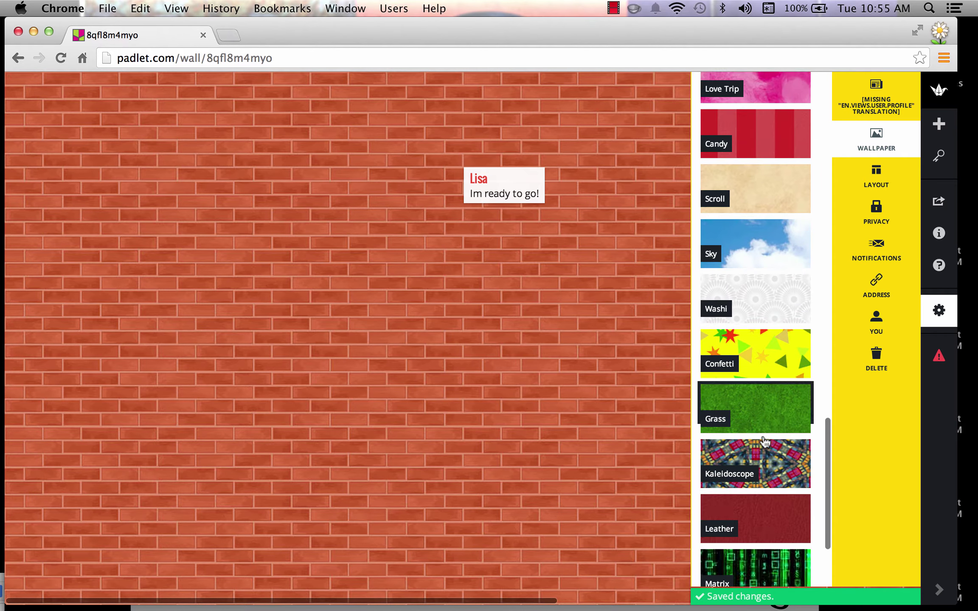
{"action": "scroll", "coordinate": [765, 443], "scroll_direction": "up", "scroll_amount": 5}
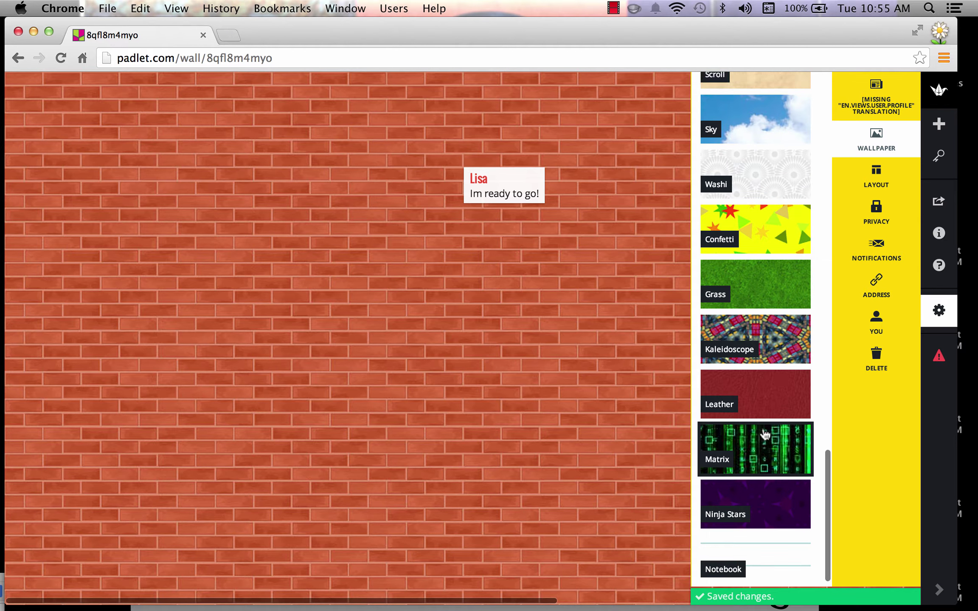
{"action": "scroll", "coordinate": [762, 424], "scroll_direction": "down", "scroll_amount": 5}
{"action": "left_click", "coordinate": [753, 573]}
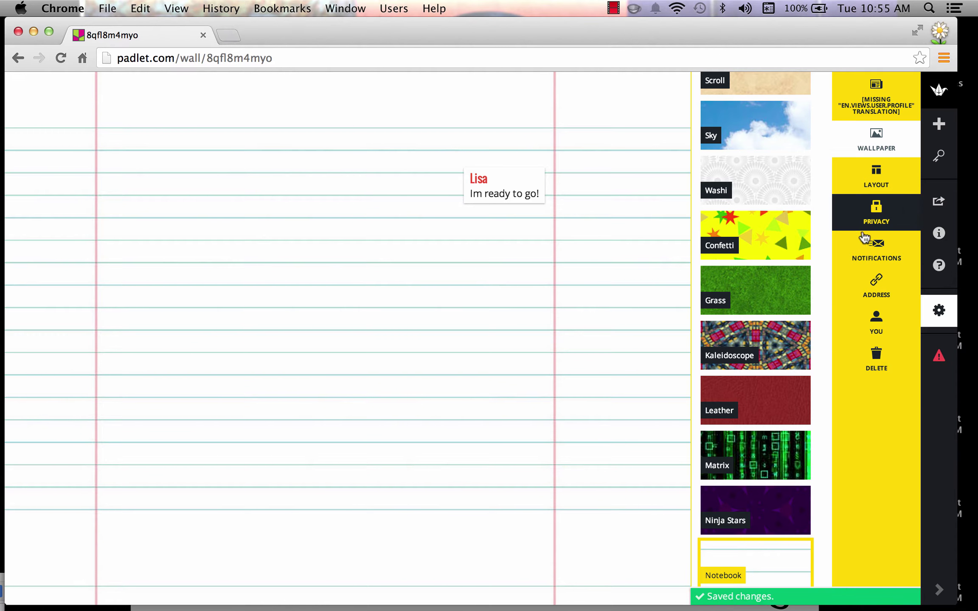
Step: Add a post in the wall's empty area with a person's first name as title and the text "What is the assignment"
{"action": "left_click", "coordinate": [877, 178]}
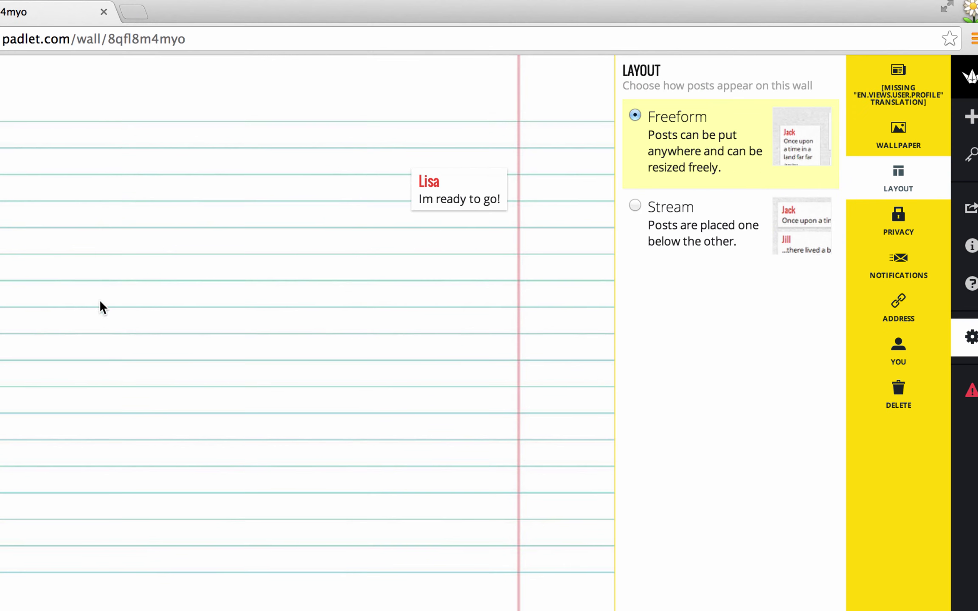
{"action": "double_click", "coordinate": [80, 277]}
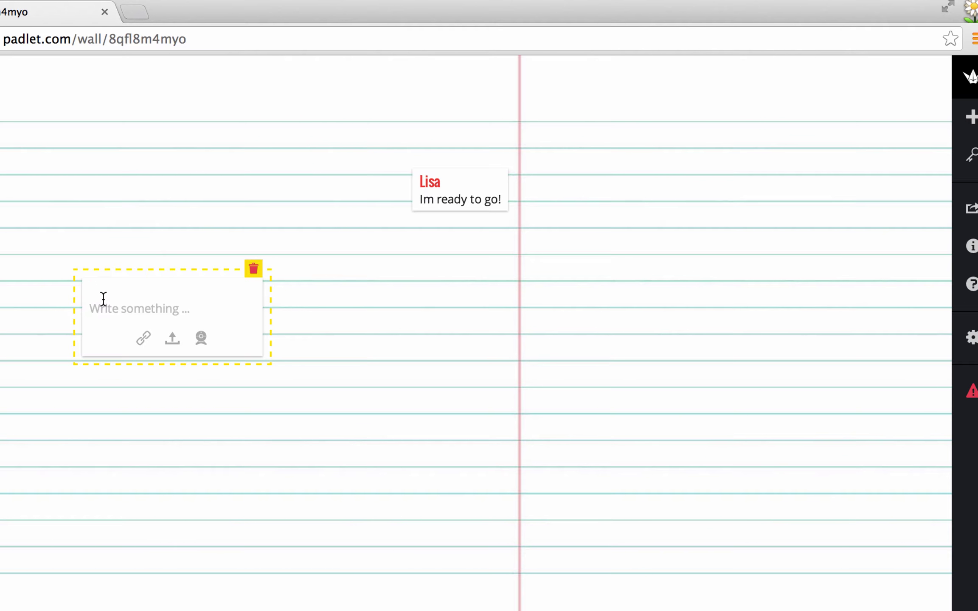
{"action": "type", "text": "Joe"}
{"action": "type", "text": "Wh"}
{"action": "type", "text": "at is the a"}
{"action": "type", "text": "ssignment"}
{"action": "left_click", "coordinate": [423, 336]}
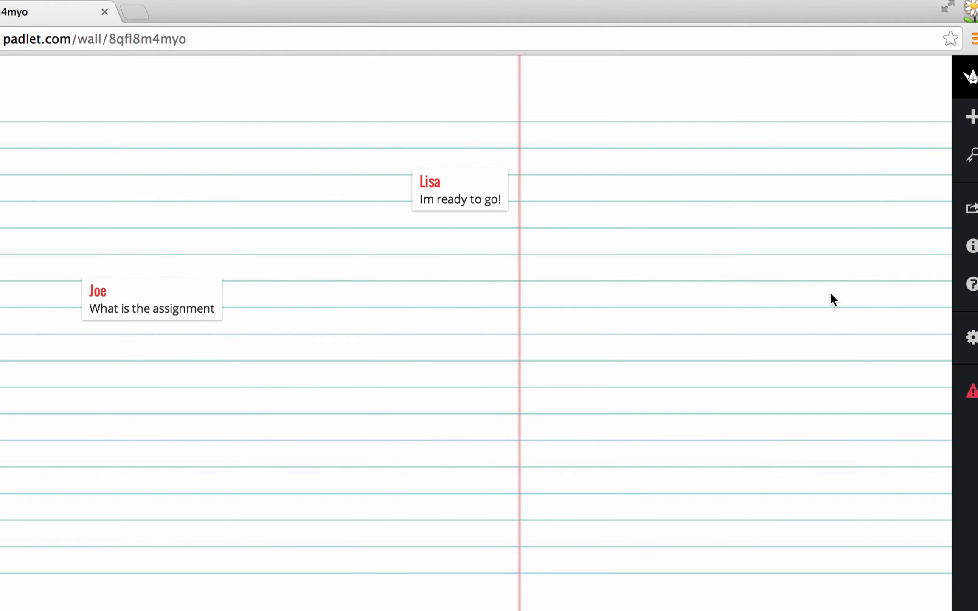
Step: Set the wall's layout to Stream and close the wall settings
{"action": "left_click", "coordinate": [970, 337]}
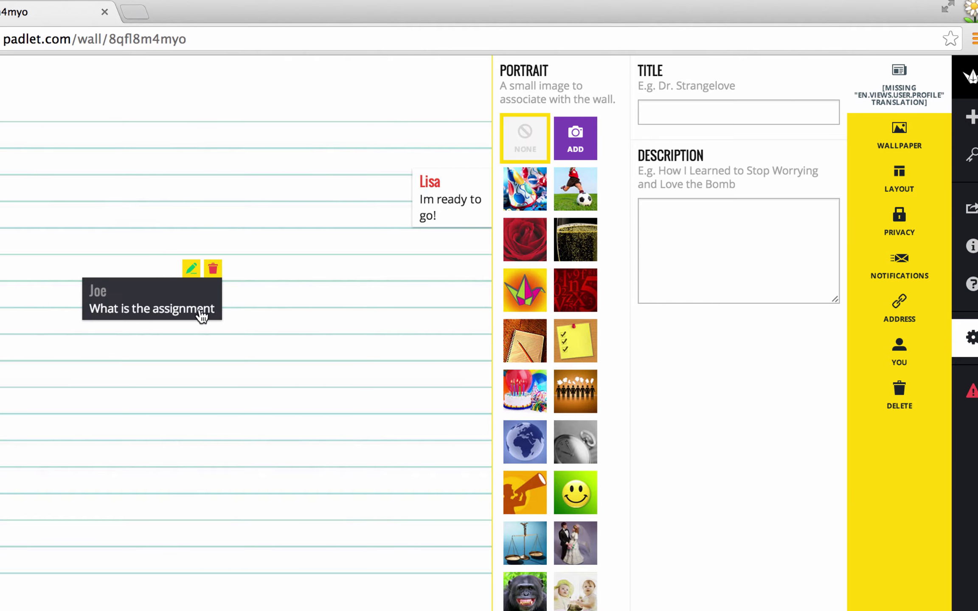
{"action": "left_click", "coordinate": [902, 180]}
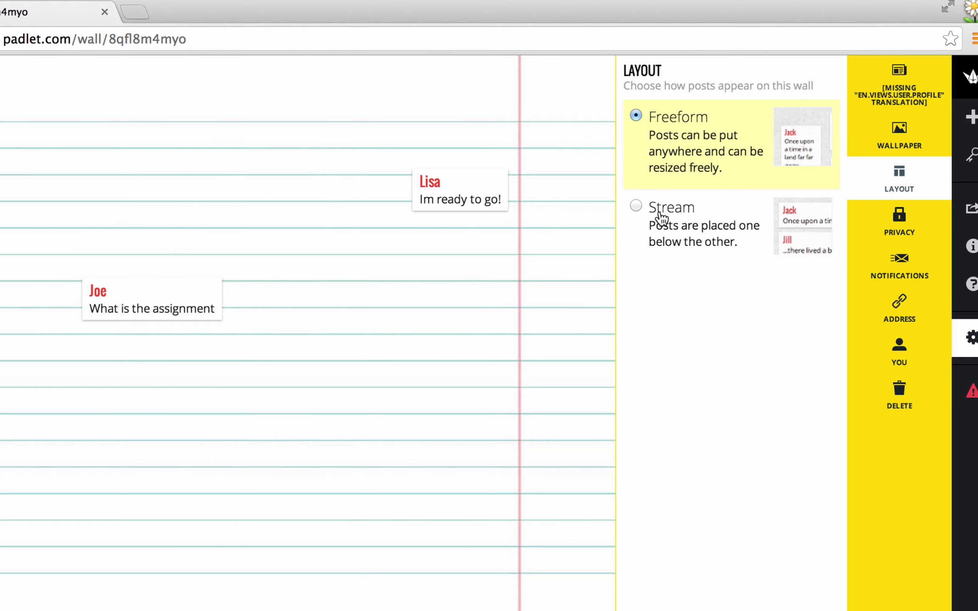
{"action": "left_click", "coordinate": [637, 207]}
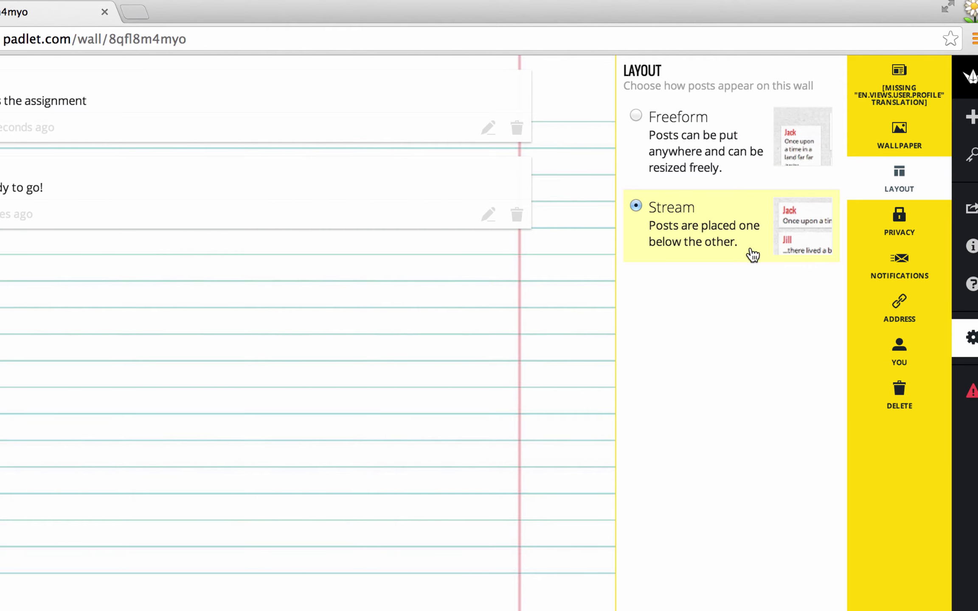
{"action": "left_click", "coordinate": [558, 321]}
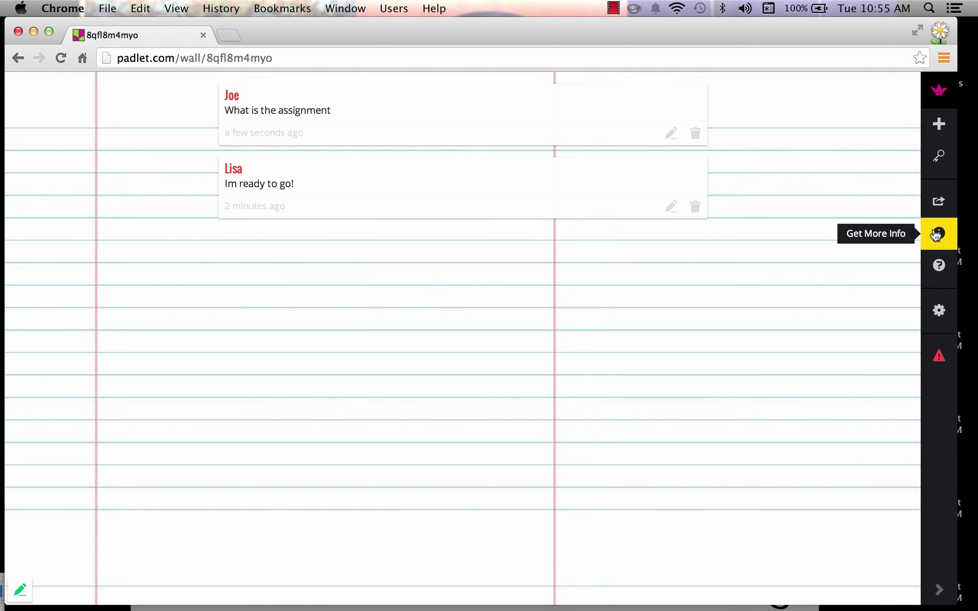
Step: Set the wall's title to "Test Padlet"
{"action": "left_click", "coordinate": [939, 312]}
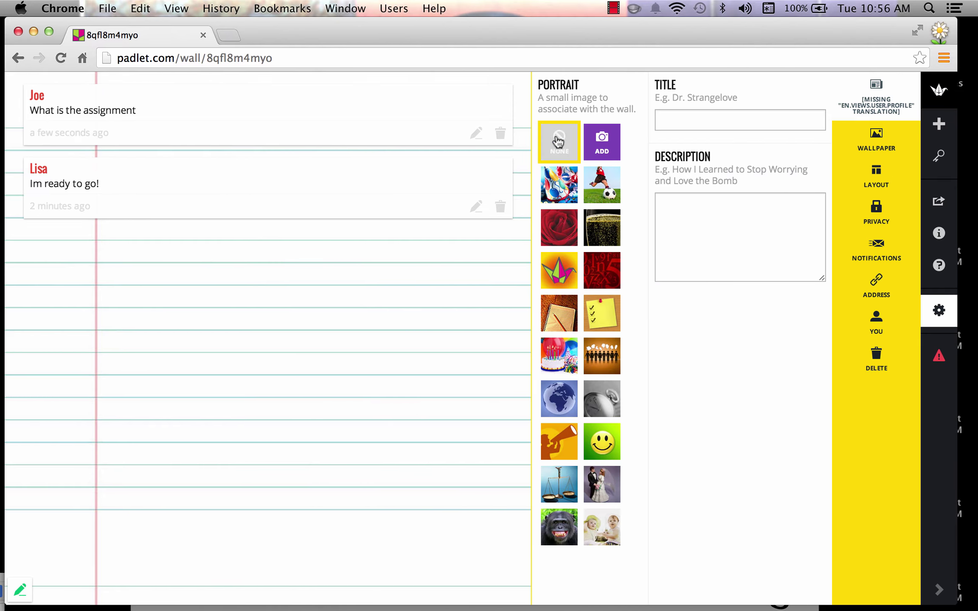
{"action": "left_click", "coordinate": [682, 117]}
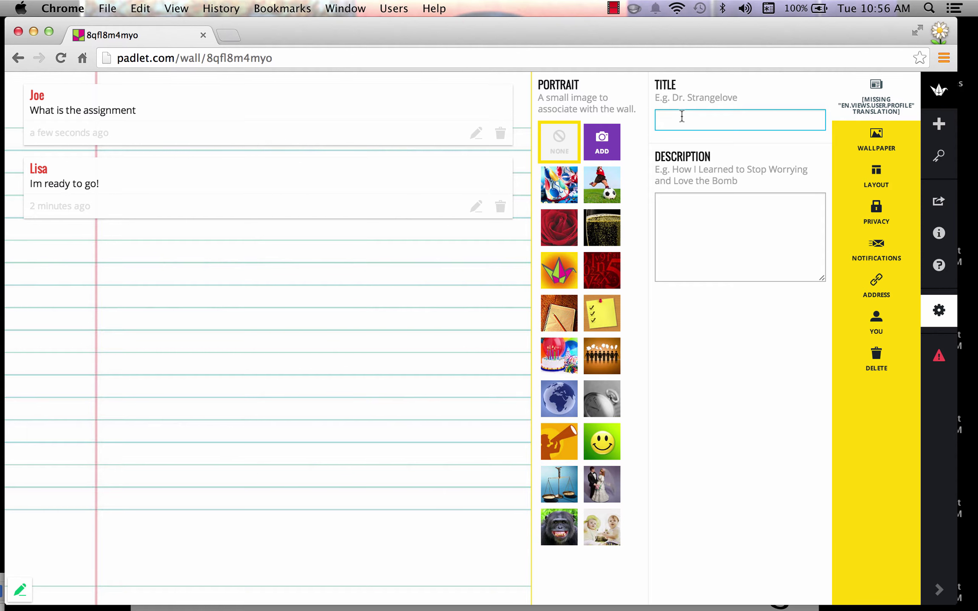
{"action": "type", "text": "Test Padlet"}
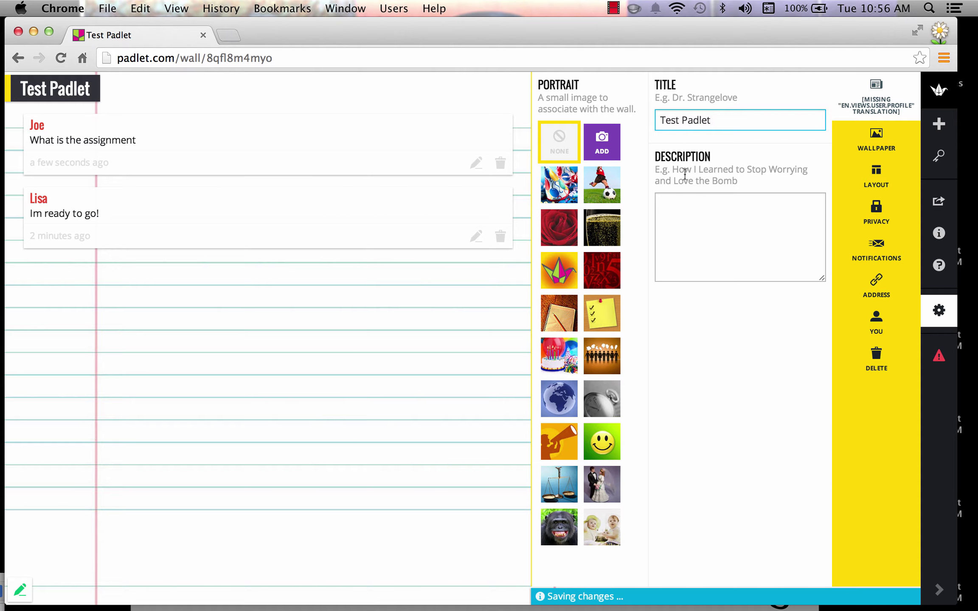
Step: Enter the wall description "THis is a tutorial" and choose the origami crane picture as the wall's portrait
{"action": "left_click", "coordinate": [696, 211]}
{"action": "type", "text": "THis"}
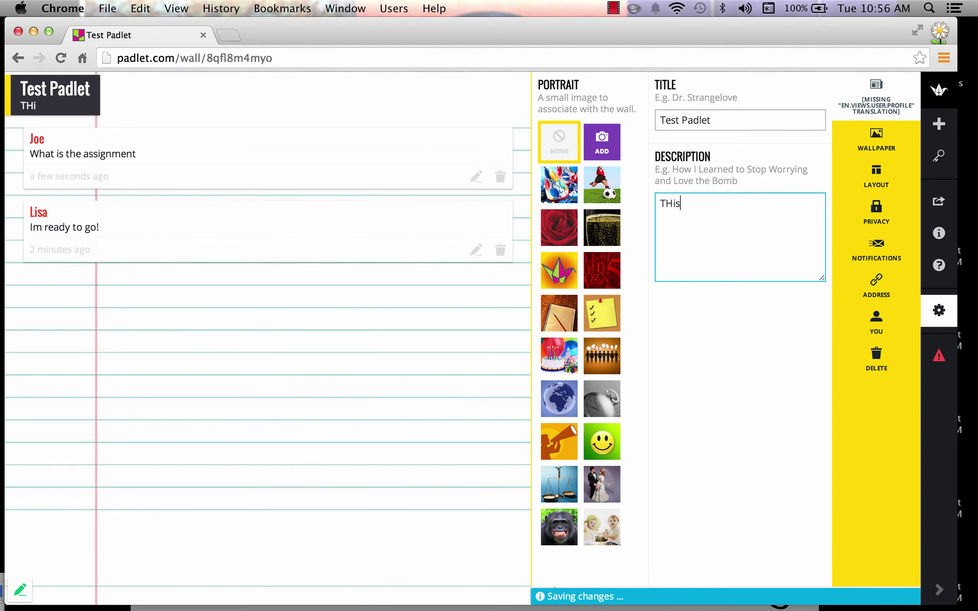
{"action": "type", "text": " is a tutorial"}
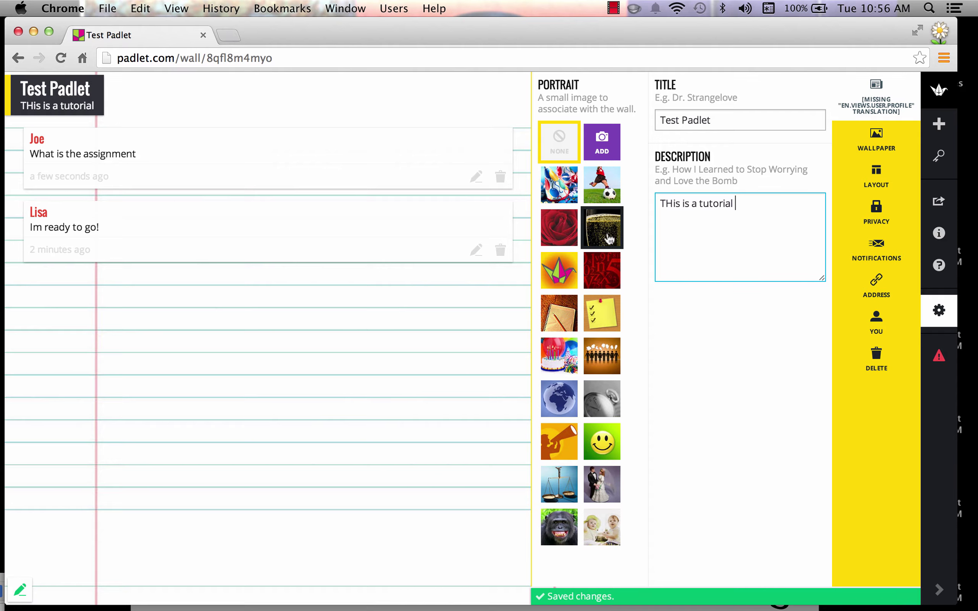
{"action": "left_click", "coordinate": [563, 278]}
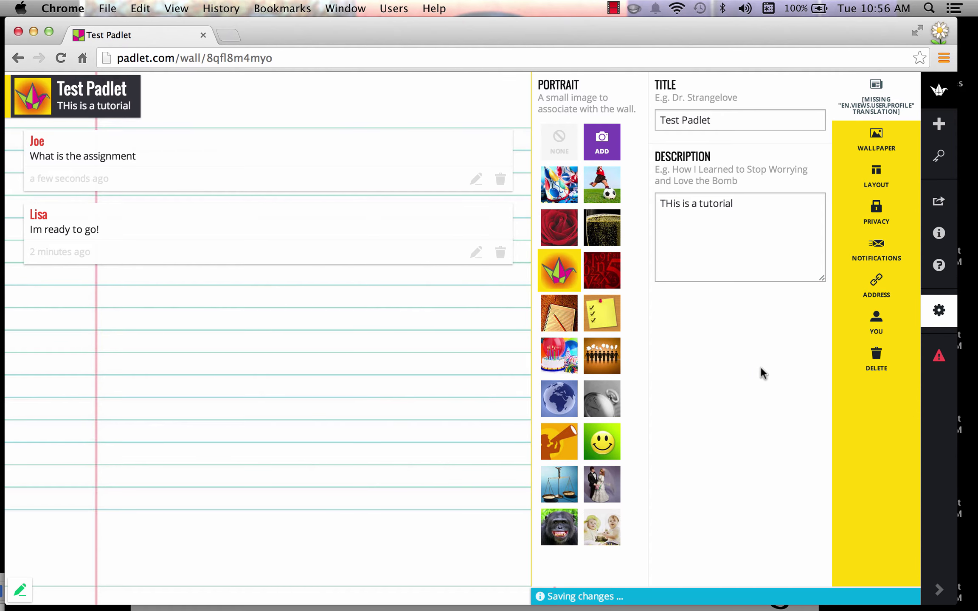
{"action": "left_click", "coordinate": [443, 385]}
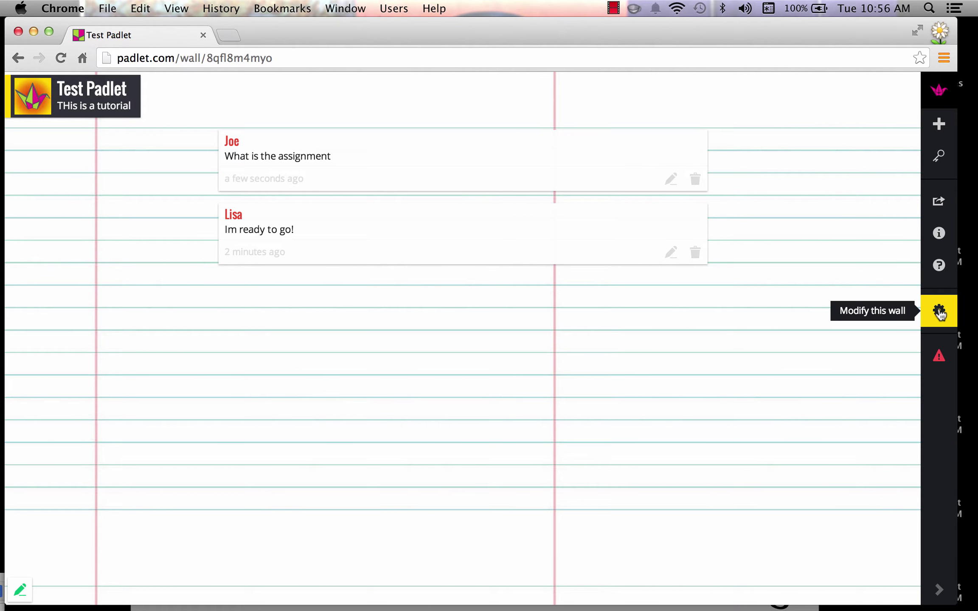
Step: Set the wall's layout to Freeform
{"action": "left_click", "coordinate": [939, 312]}
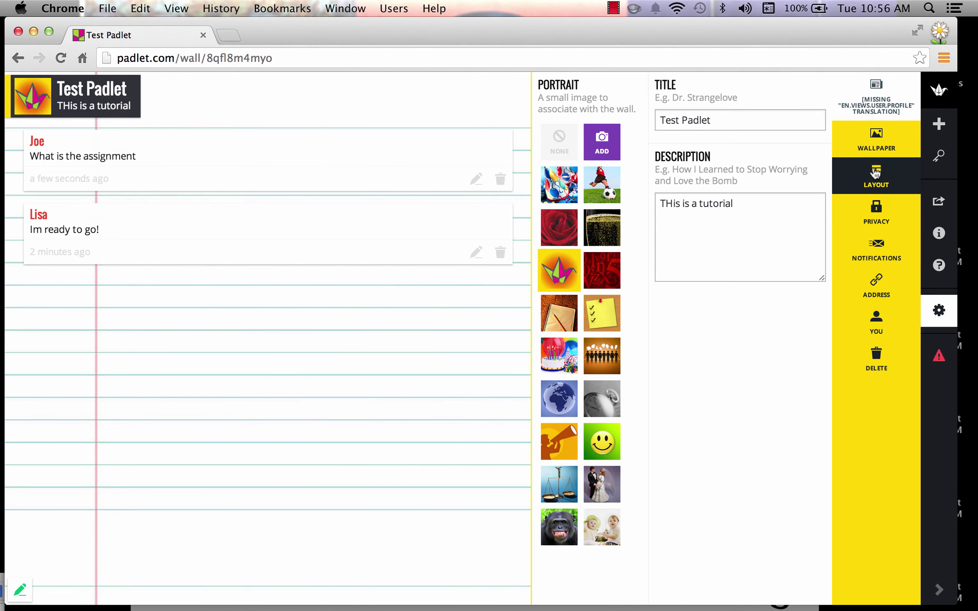
{"action": "left_click", "coordinate": [876, 175]}
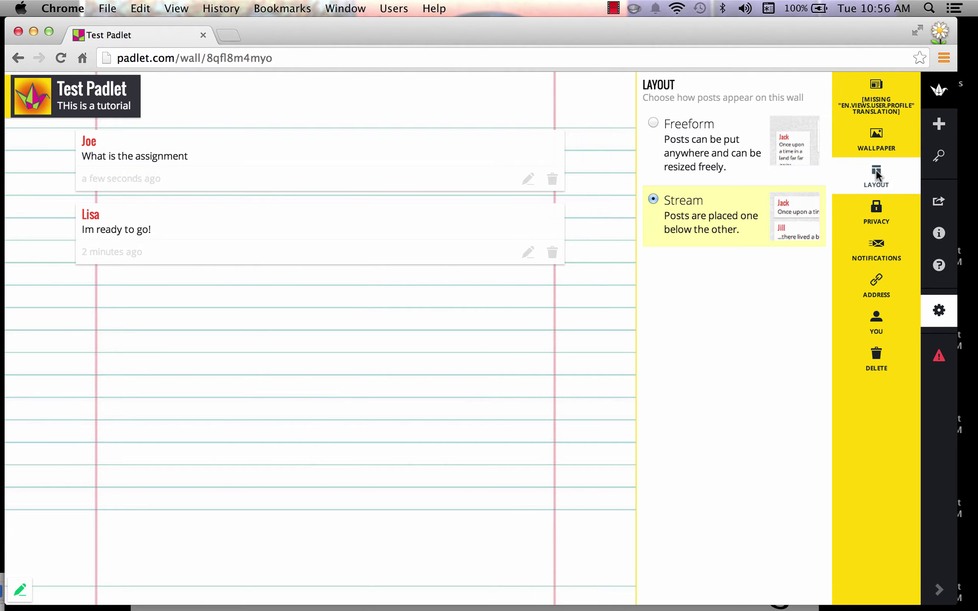
{"action": "left_click", "coordinate": [653, 123]}
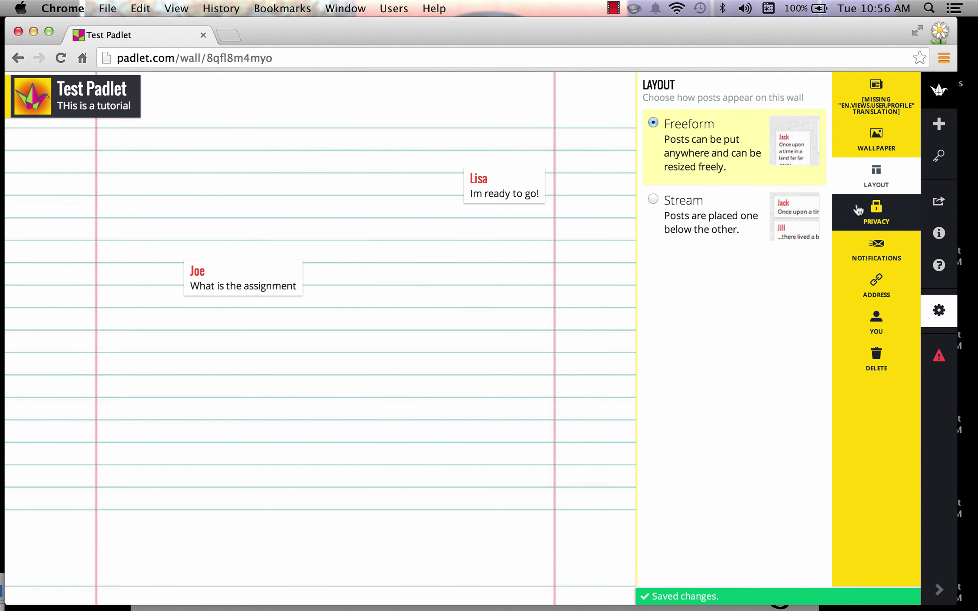
Step: Apply the Linen wallpaper to the wall
{"action": "left_click", "coordinate": [879, 147]}
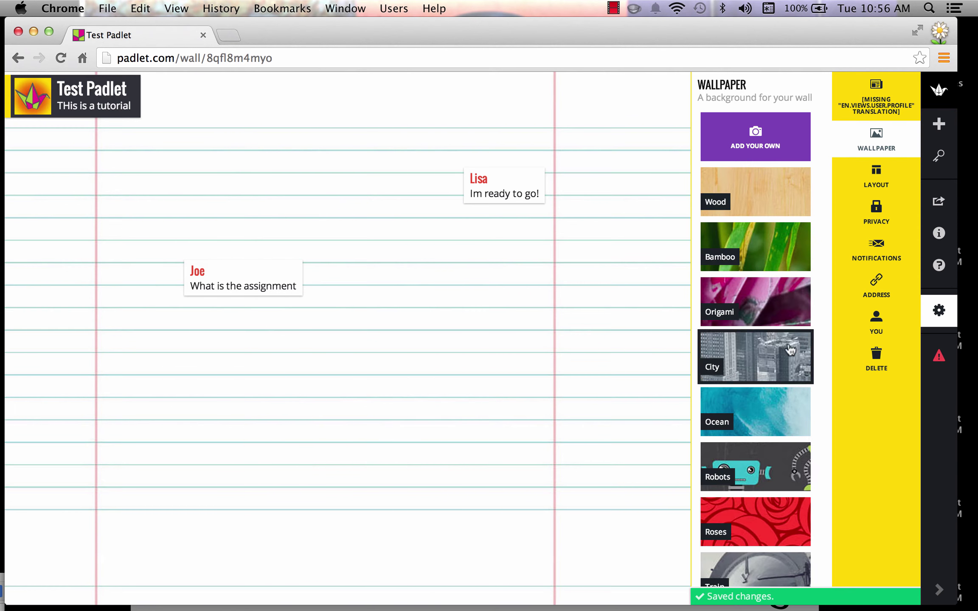
{"action": "scroll", "coordinate": [762, 450], "scroll_direction": "down", "scroll_amount": 10}
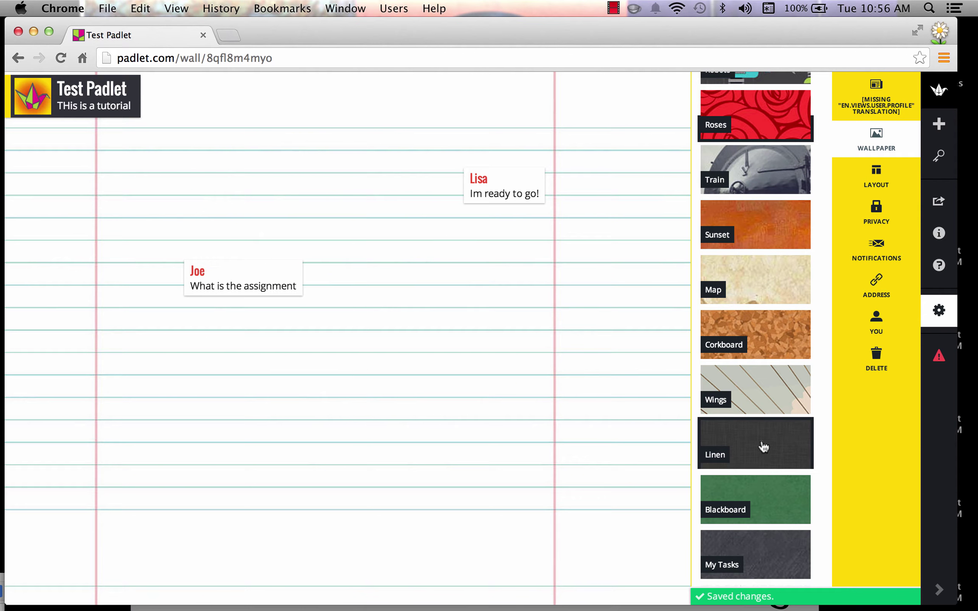
{"action": "left_click", "coordinate": [760, 461]}
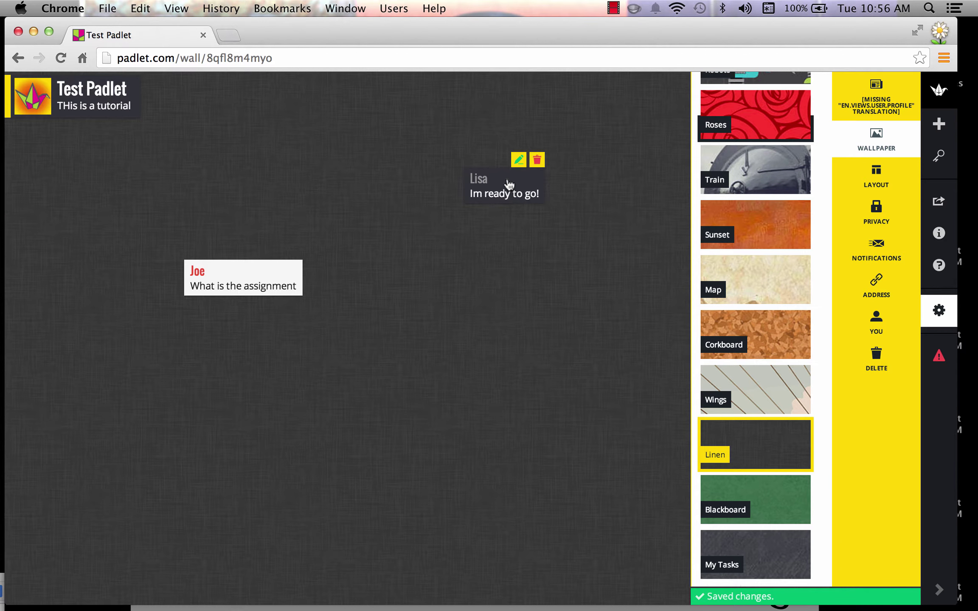
Step: Move the "Im ready to go!" post to the wall's lower right area and the "What is the assignment" post to its lower left
{"action": "left_click_drag", "start_coordinate": [509, 185], "coordinate": [598, 409]}
{"action": "left_click_drag", "start_coordinate": [620, 443], "coordinate": [641, 488]}
{"action": "left_click_drag", "start_coordinate": [260, 286], "coordinate": [203, 465]}
{"action": "left_click", "coordinate": [543, 321]}
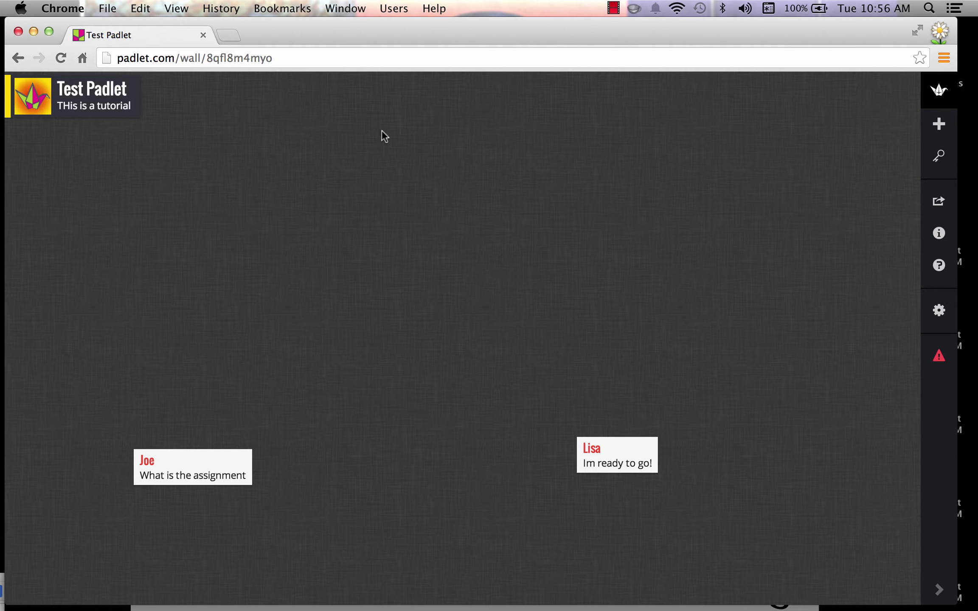
Step: Switch to the Workmat preso presentation in Google Slides and inspect the title, hashtag and photo credit text on the #PlaceProject slide
{"action": "left_click_drag", "start_coordinate": [350, 29], "coordinate": [346, 96]}
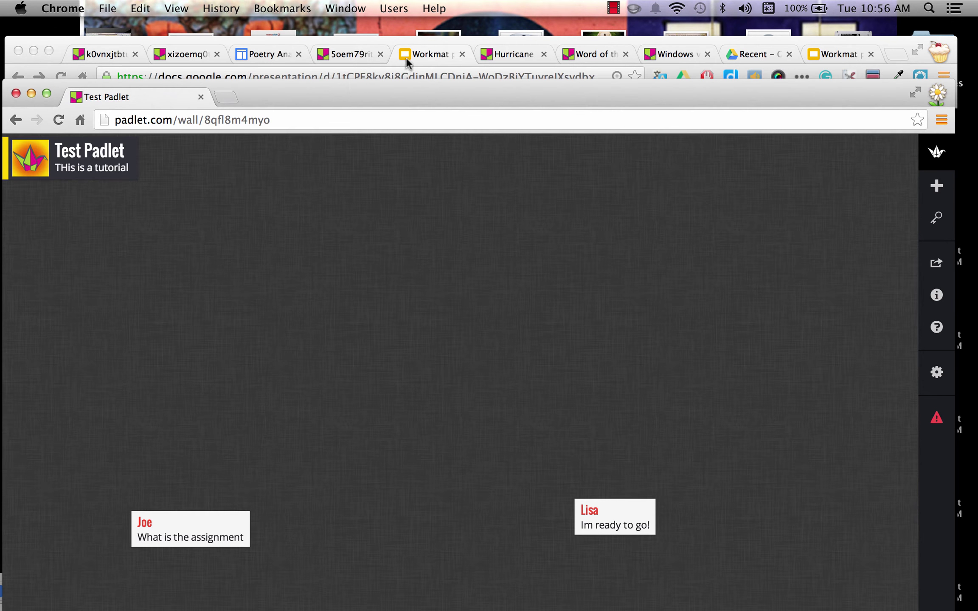
{"action": "left_click", "coordinate": [416, 55]}
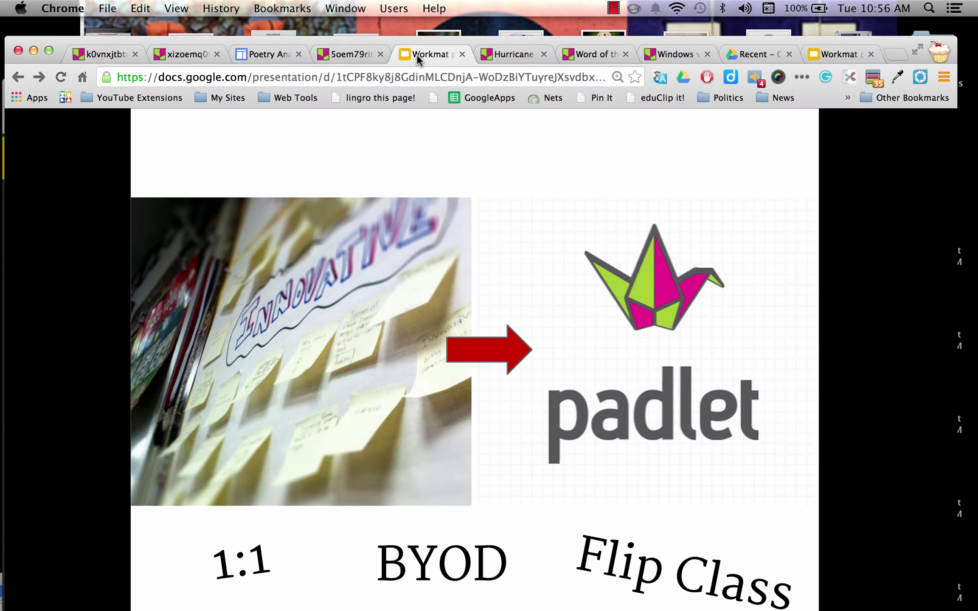
{"action": "left_click", "coordinate": [823, 55]}
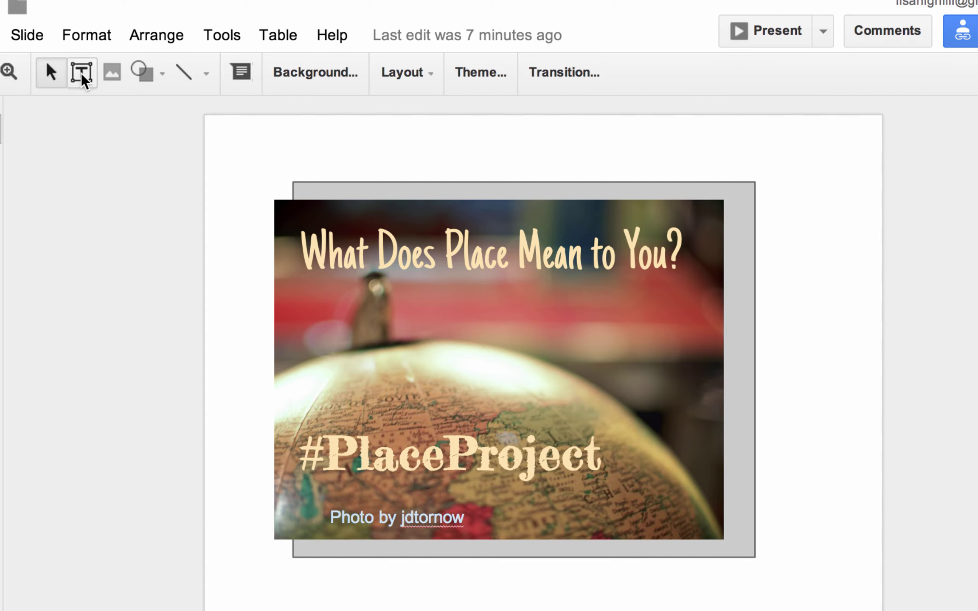
{"action": "left_click", "coordinate": [354, 259]}
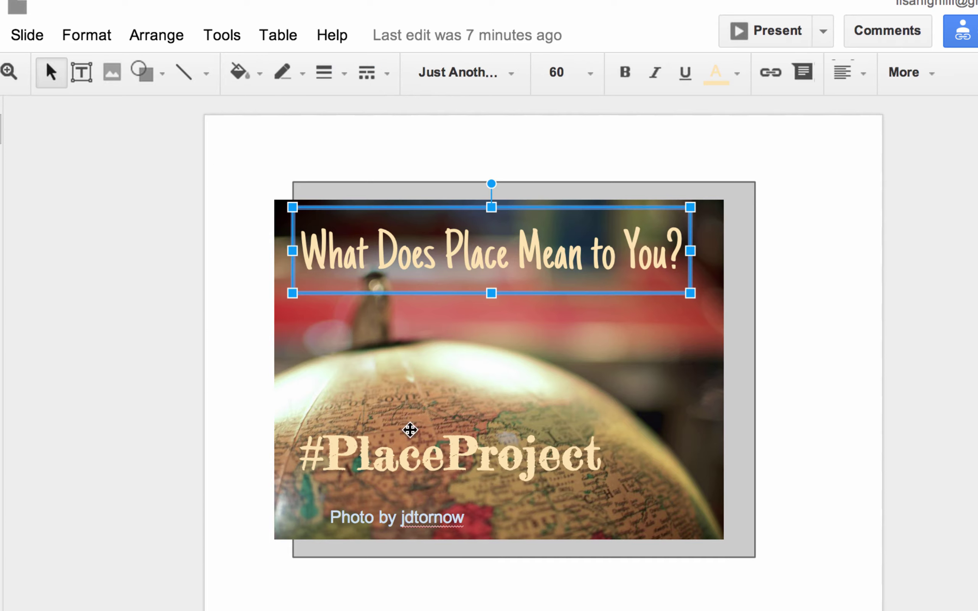
{"action": "left_click", "coordinate": [421, 454]}
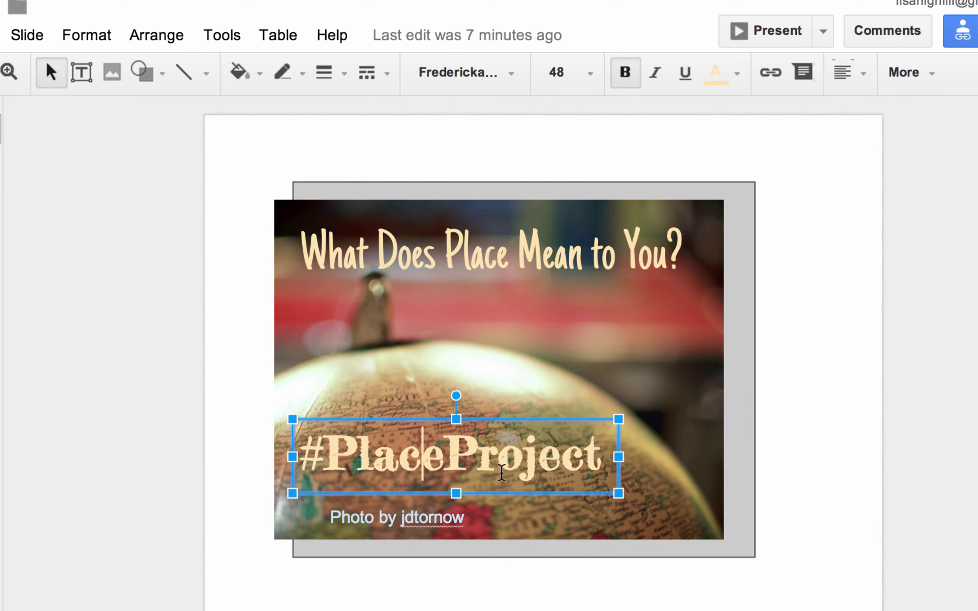
{"action": "left_click", "coordinate": [434, 519]}
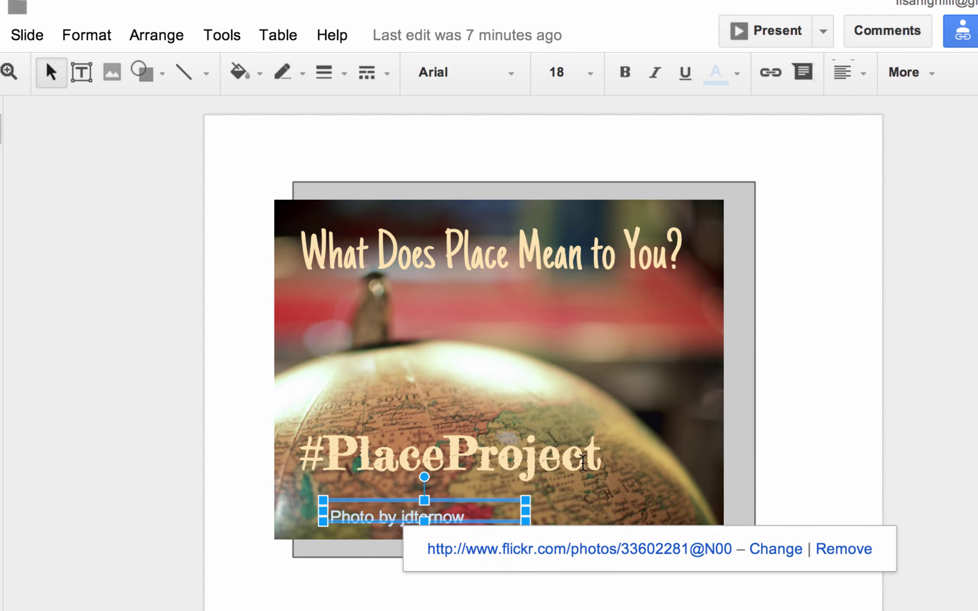
{"action": "left_click", "coordinate": [828, 443]}
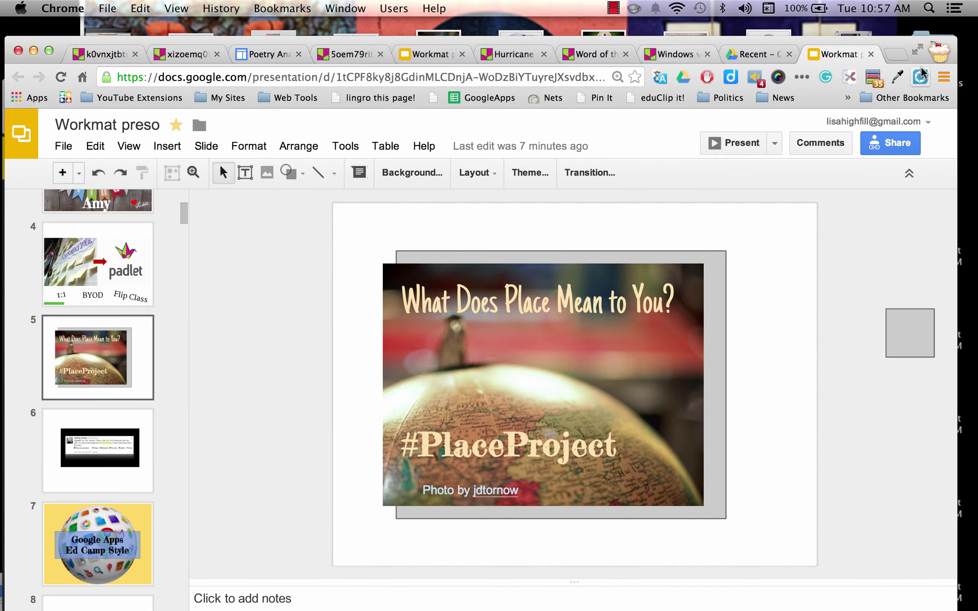
Step: Capture a screenshot of the #PlaceProject slide's image together with its grey backing rectangle
{"action": "double_click", "coordinate": [879, 47]}
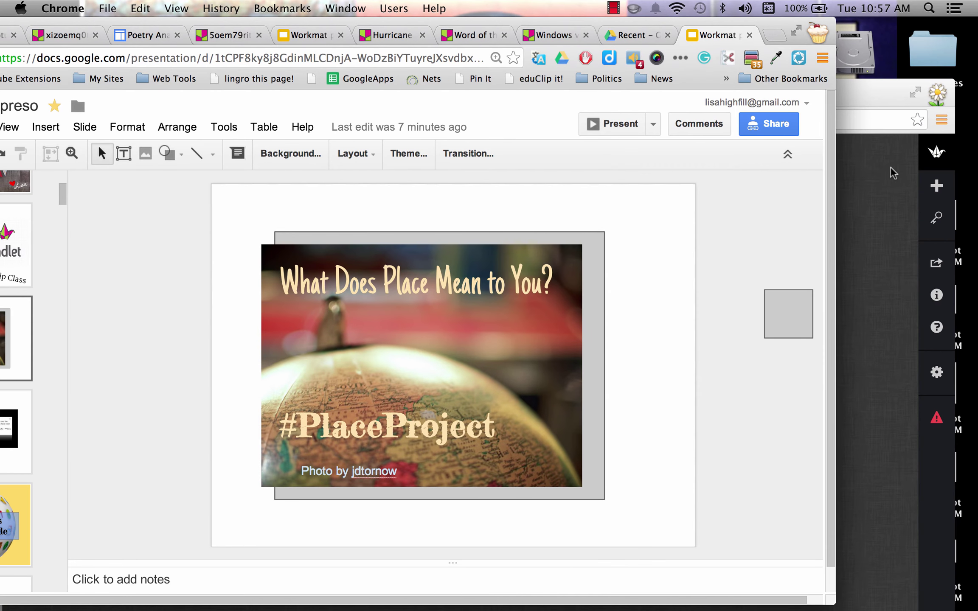
{"action": "left_click", "coordinate": [882, 211]}
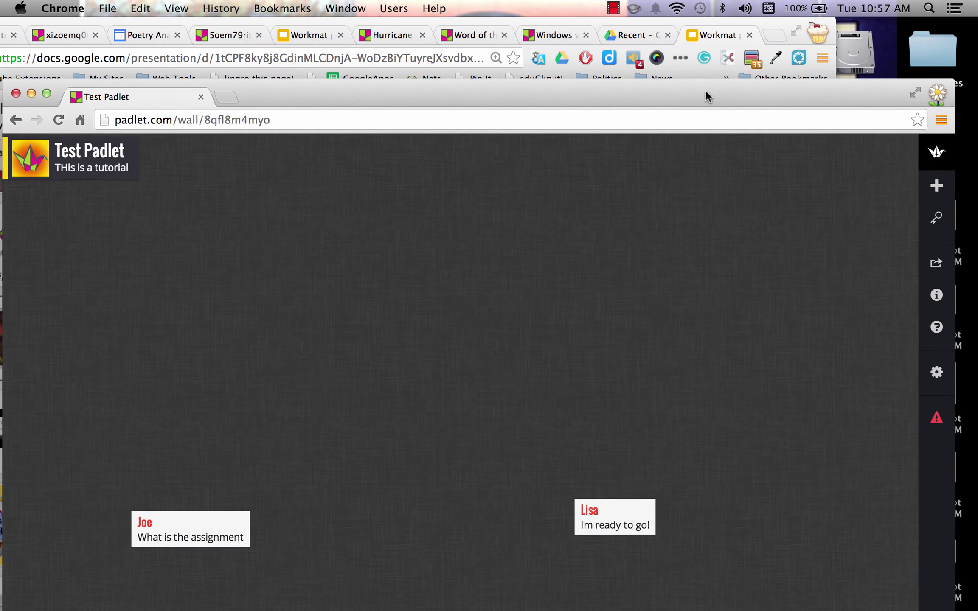
{"action": "left_click_drag", "start_coordinate": [705, 96], "coordinate": [759, 142]}
{"action": "left_click", "coordinate": [548, 111]}
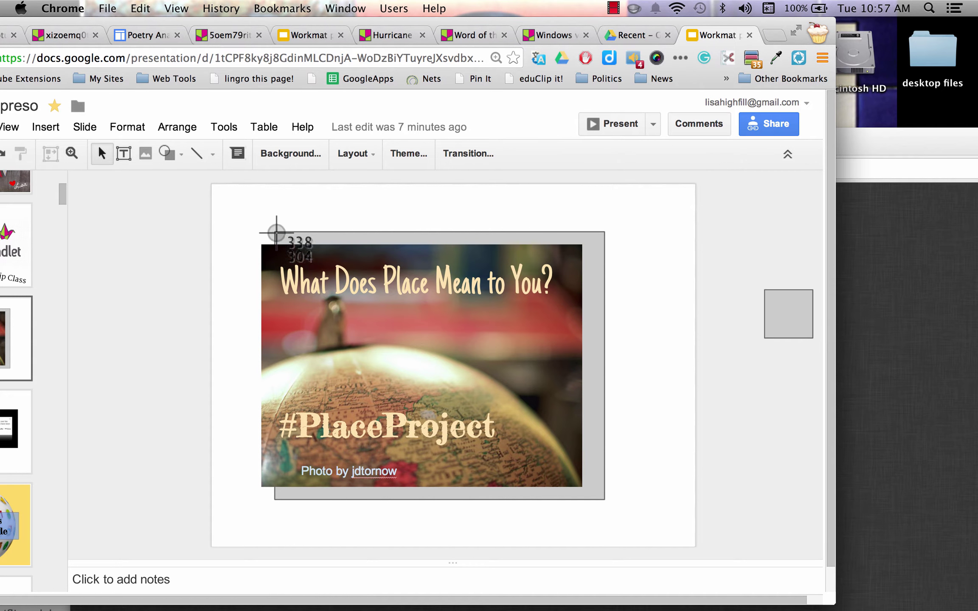
{"action": "left_click_drag", "start_coordinate": [256, 226], "coordinate": [611, 509]}
Step: Return to the Test Padlet wall and add a post with the uploaded file "Screen Shot 2014-04-15 at 10.57.24 AM" from the Desktop
{"action": "left_click", "coordinate": [924, 393]}
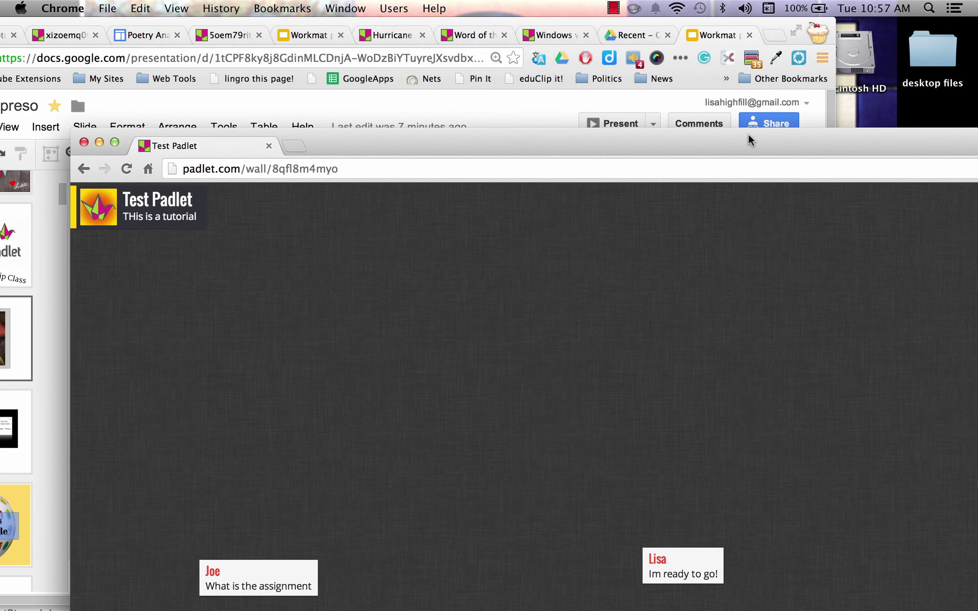
{"action": "left_click_drag", "start_coordinate": [746, 133], "coordinate": [686, 3]}
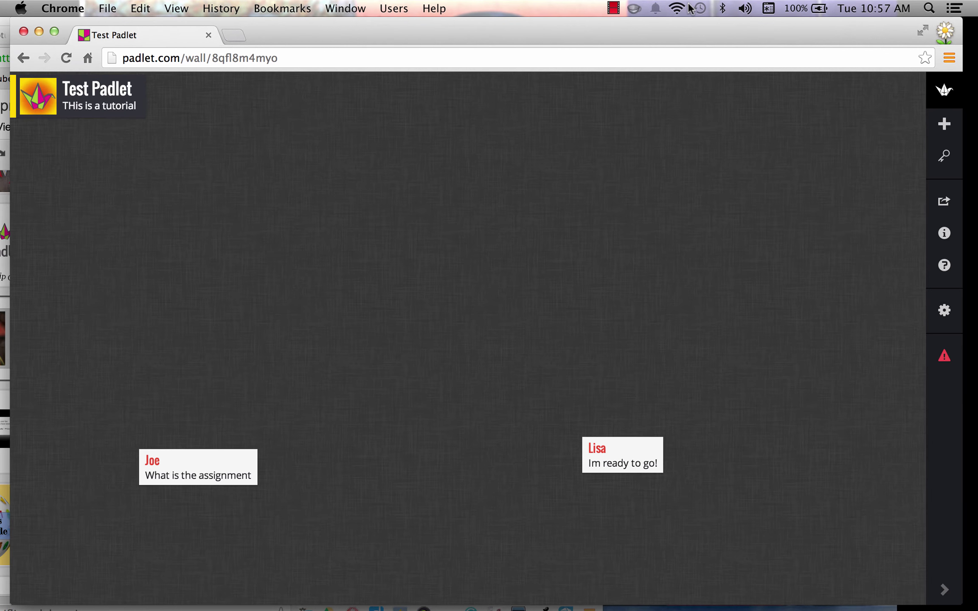
{"action": "double_click", "coordinate": [453, 127]}
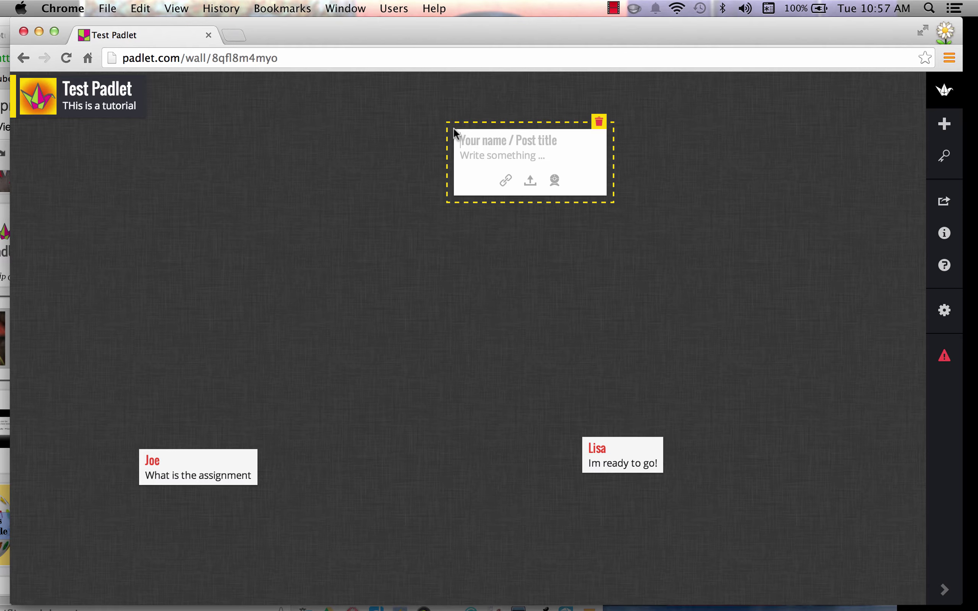
{"action": "left_click", "coordinate": [530, 183]}
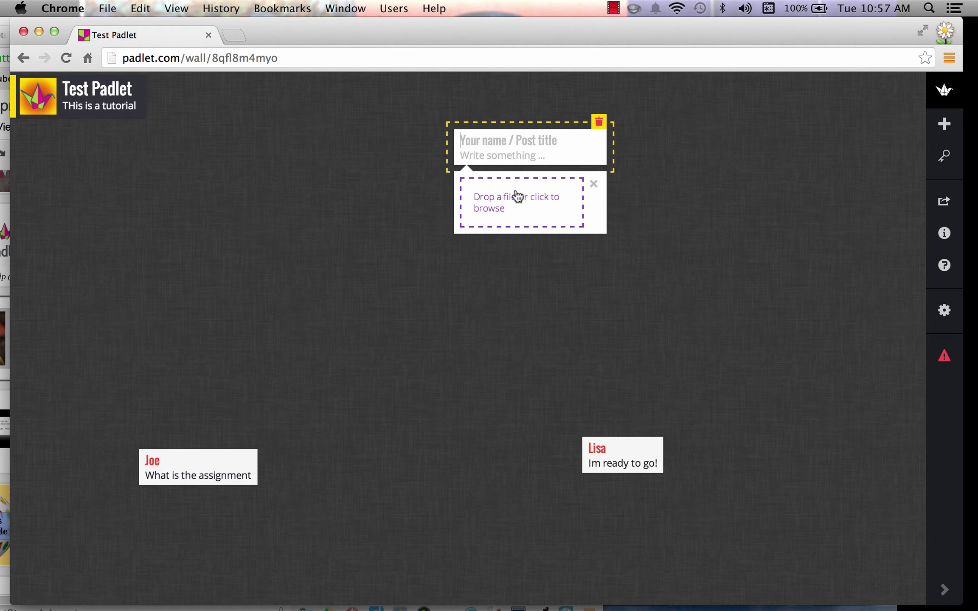
{"action": "left_click", "coordinate": [516, 198]}
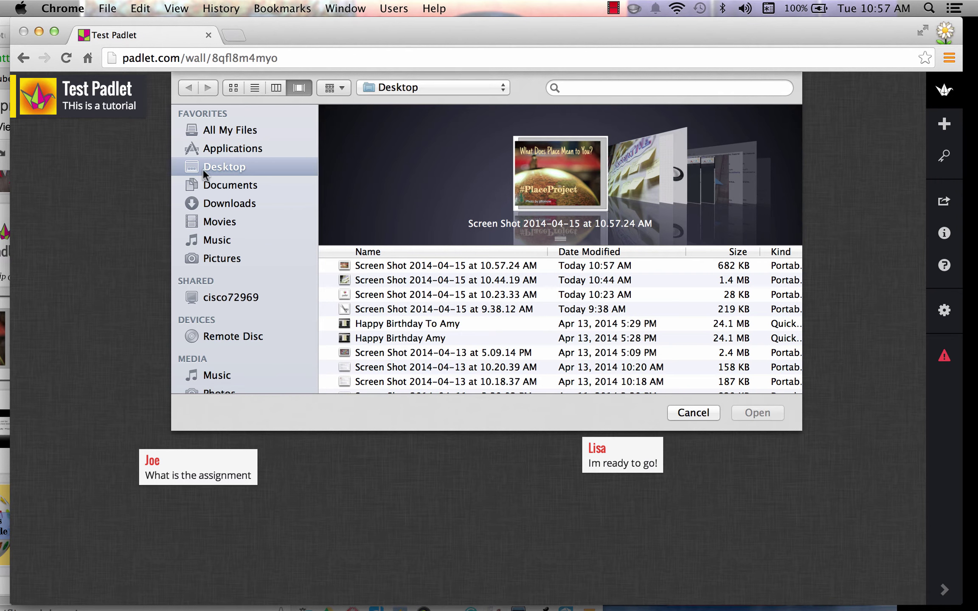
{"action": "left_click", "coordinate": [414, 267]}
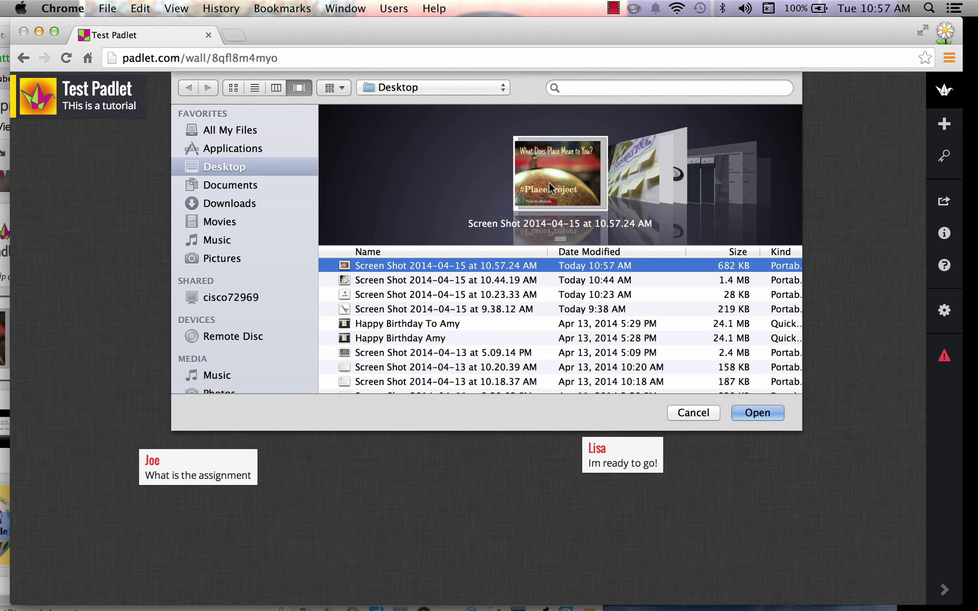
{"action": "left_click", "coordinate": [756, 413]}
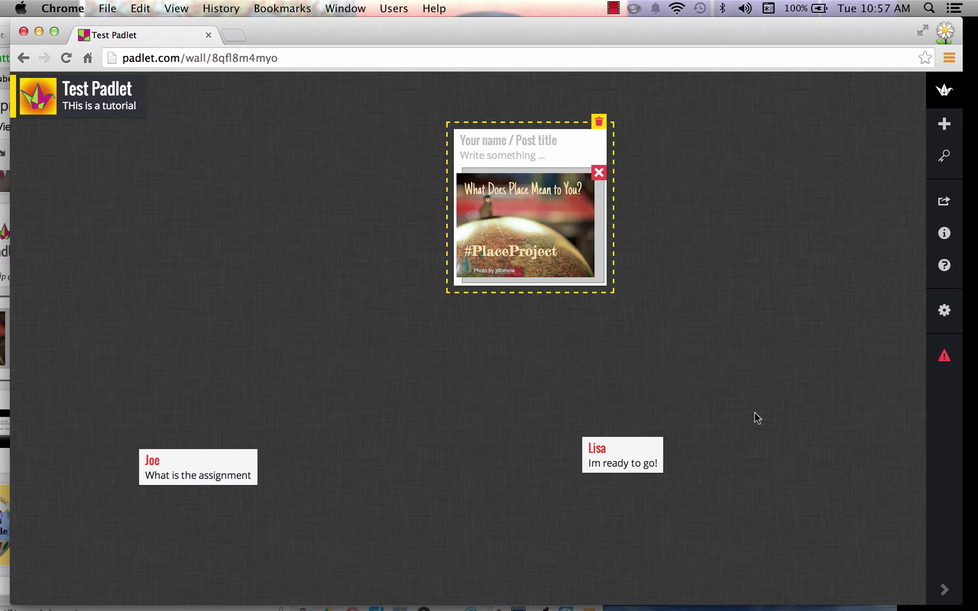
Step: Enlarge the #PlaceProject image post to about twice its width and move it to the wall's upper left corner
{"action": "left_click_drag", "start_coordinate": [534, 205], "coordinate": [424, 156]}
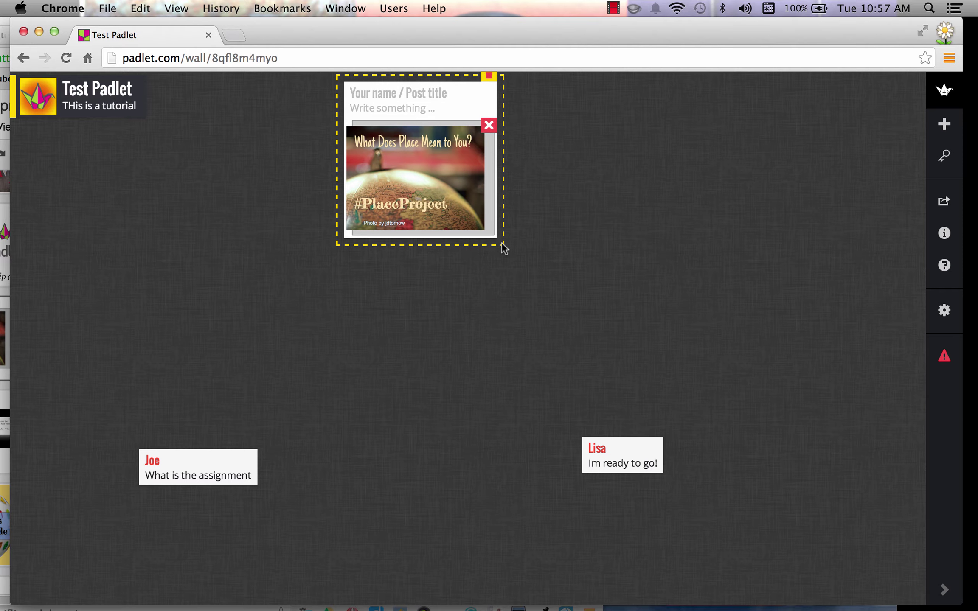
{"action": "left_click_drag", "start_coordinate": [505, 251], "coordinate": [574, 287]}
{"action": "left_click", "coordinate": [669, 227]}
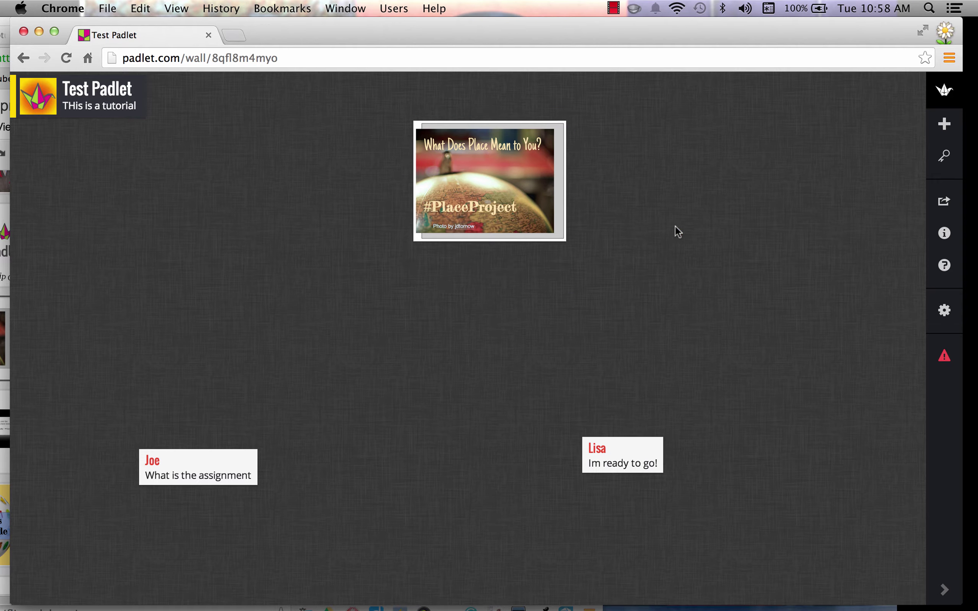
{"action": "left_click_drag", "start_coordinate": [563, 237], "coordinate": [715, 326]}
{"action": "left_click_drag", "start_coordinate": [544, 239], "coordinate": [459, 190]}
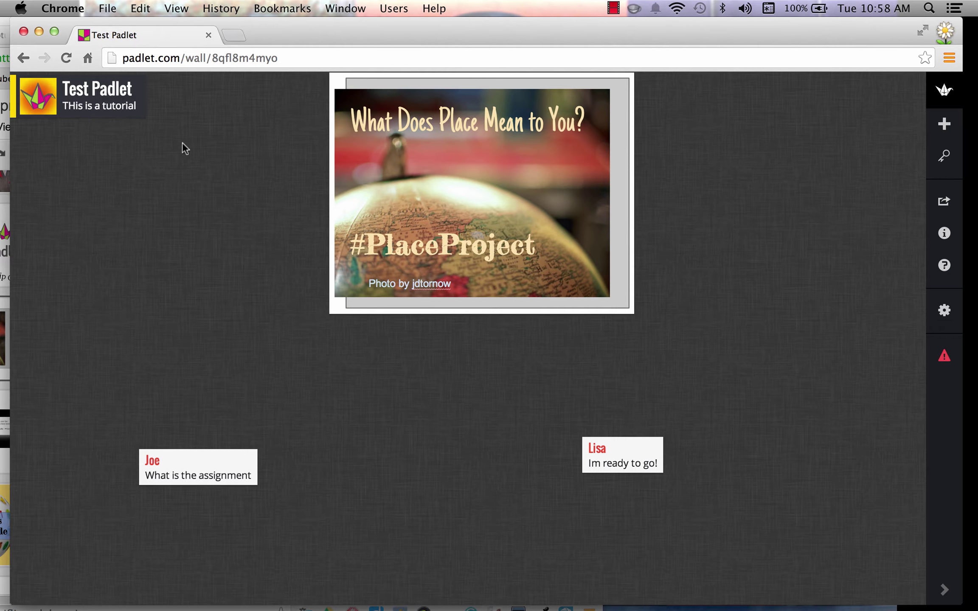
{"action": "left_click_drag", "start_coordinate": [466, 204], "coordinate": [151, 189]}
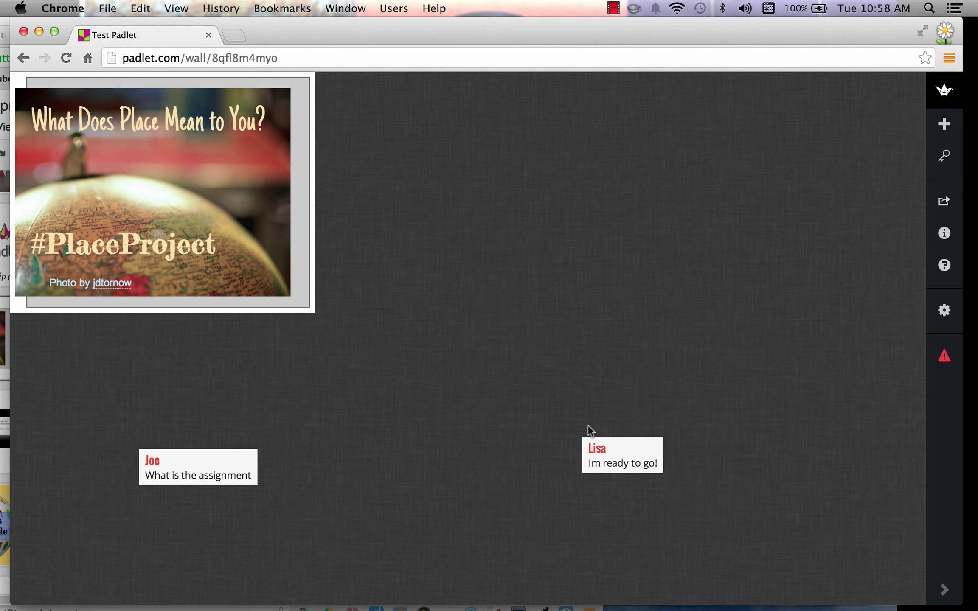
Step: Move the "What is the assignment" post to the wall's upper middle, beside the image post
{"action": "mouse_move", "coordinate": [208, 459]}
{"action": "left_click_drag", "start_coordinate": [184, 475], "coordinate": [454, 129]}
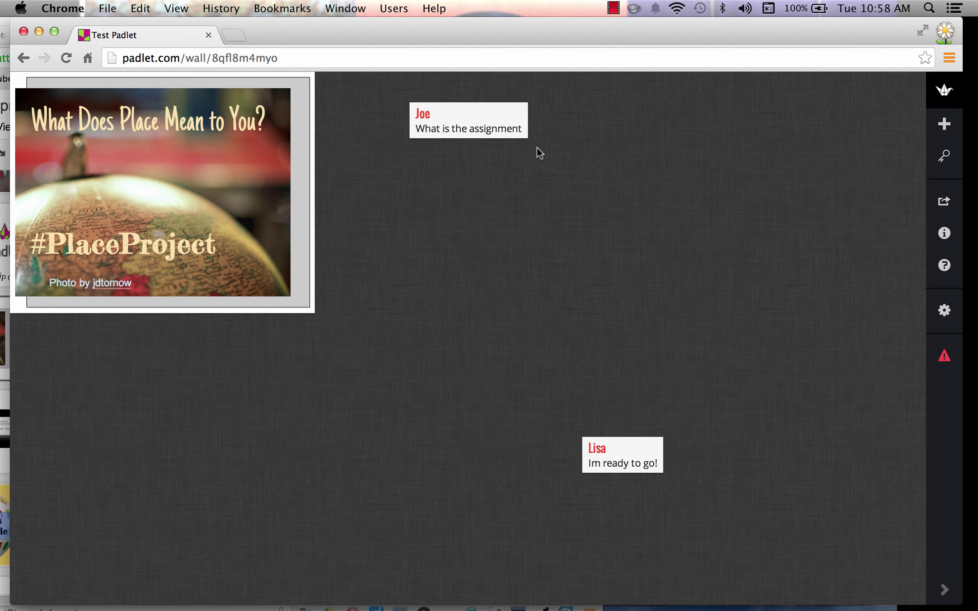
{"action": "left_click", "coordinate": [522, 96]}
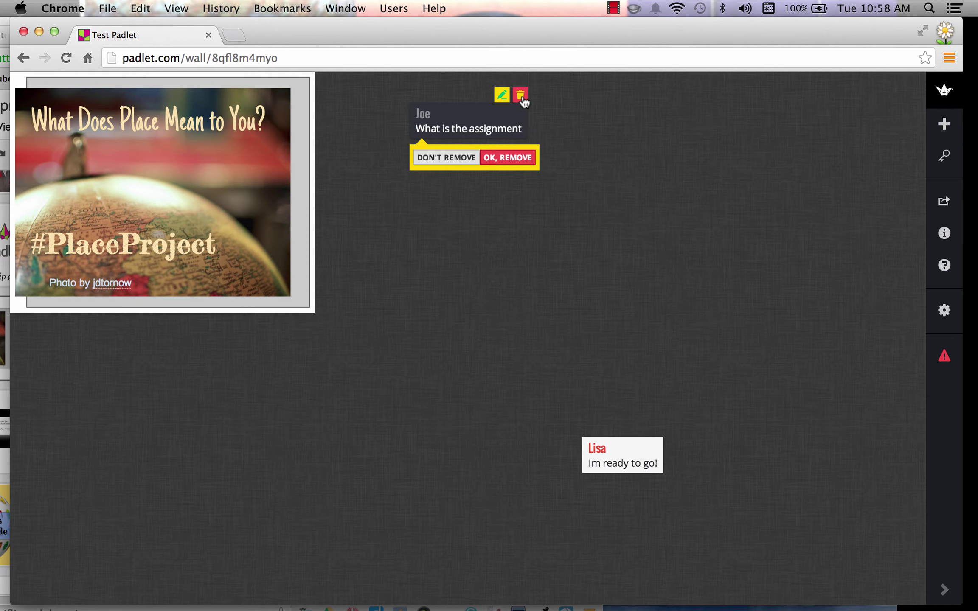
Step: Edit the "What is the assignment" post and delete its whole body text, keeping the title
{"action": "left_click", "coordinate": [502, 95]}
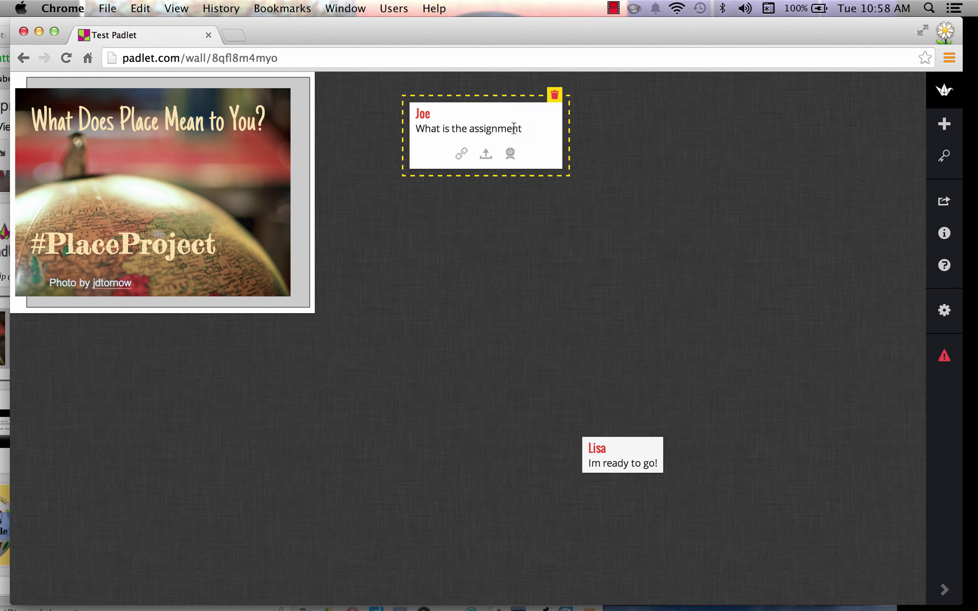
{"action": "left_click_drag", "start_coordinate": [524, 131], "coordinate": [442, 131]}
{"action": "key", "text": "Right"}
{"action": "key", "text": "BackSpace"}
{"action": "key", "text": "BackSpace"}
{"action": "key", "text": "BackSpace"}
{"action": "key", "text": "BackSpace"}
{"action": "key", "text": "BackSpace"}
{"action": "key", "text": "BackSpace"}
{"action": "key", "text": "BackSpace"}
{"action": "key", "text": "BackSpace"}
{"action": "key", "text": "BackSpace"}
{"action": "key", "text": "BackSpace"}
{"action": "key", "text": "BackSpace"}
{"action": "key", "text": "BackSpace"}
{"action": "key", "text": "BackSpace"}
{"action": "key", "text": "BackSpace"}
{"action": "key", "text": "BackSpace"}
{"action": "key", "text": "BackSpace"}
{"action": "key", "text": "BackSpace"}
{"action": "key", "text": "BackSpace"}
{"action": "key", "text": "BackSpace"}
{"action": "key", "text": "BackSpace"}
{"action": "key", "text": "BackSpace"}
{"action": "key", "text": "BackSpace"}
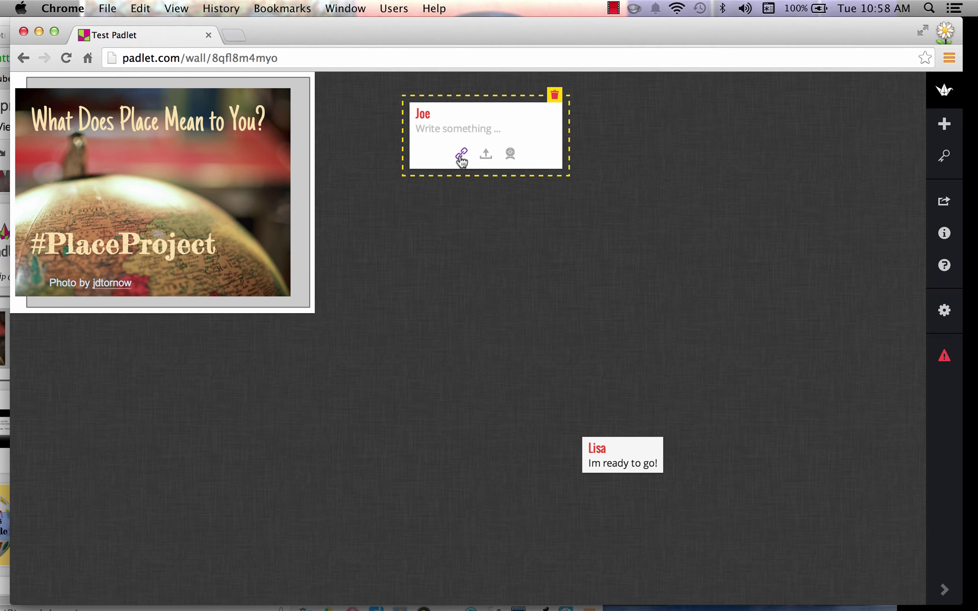
Step: View the emptied post's webcam capture option, dismiss it and finish editing the post
{"action": "left_click", "coordinate": [510, 153]}
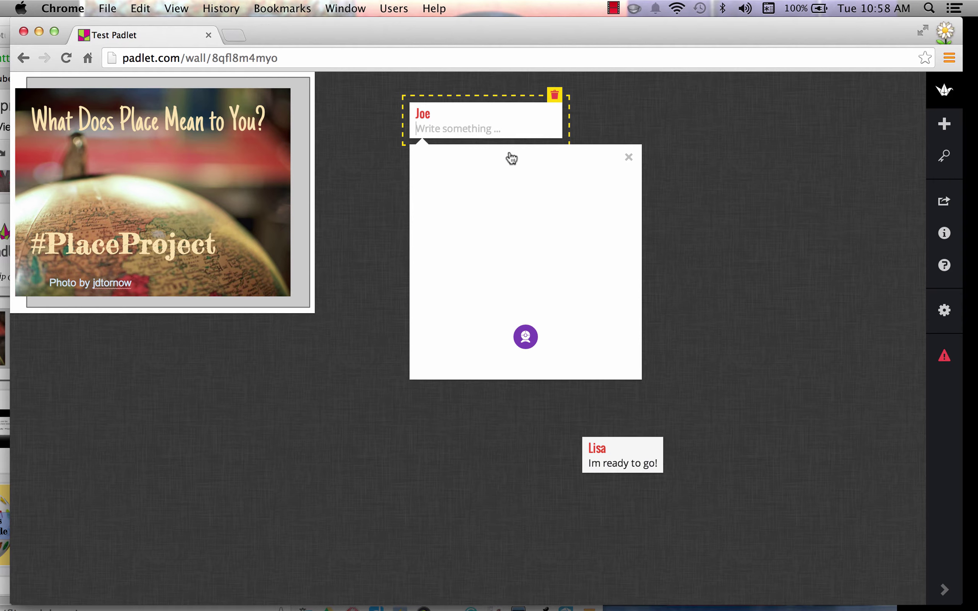
{"action": "left_click", "coordinate": [628, 159]}
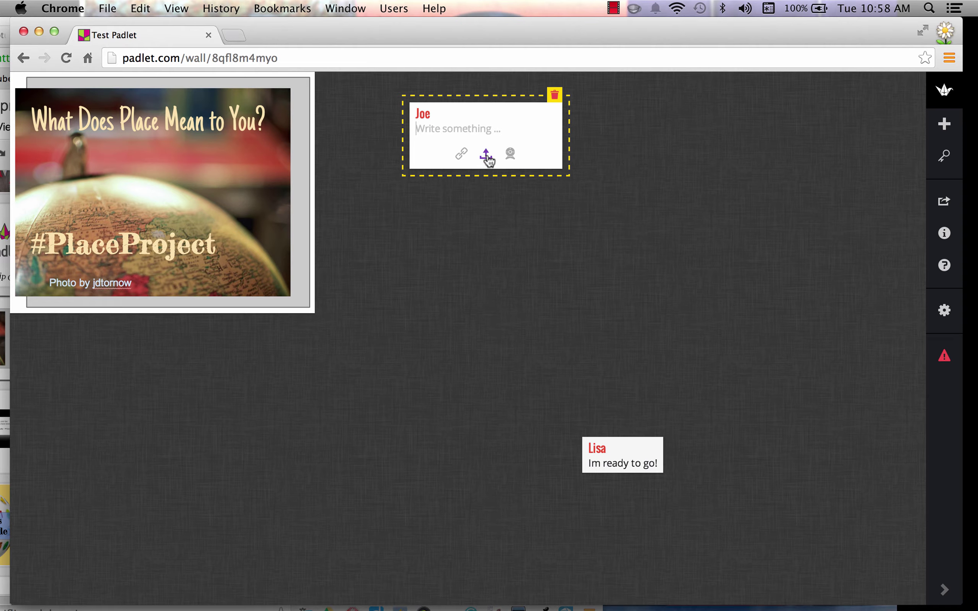
{"action": "left_click", "coordinate": [584, 220]}
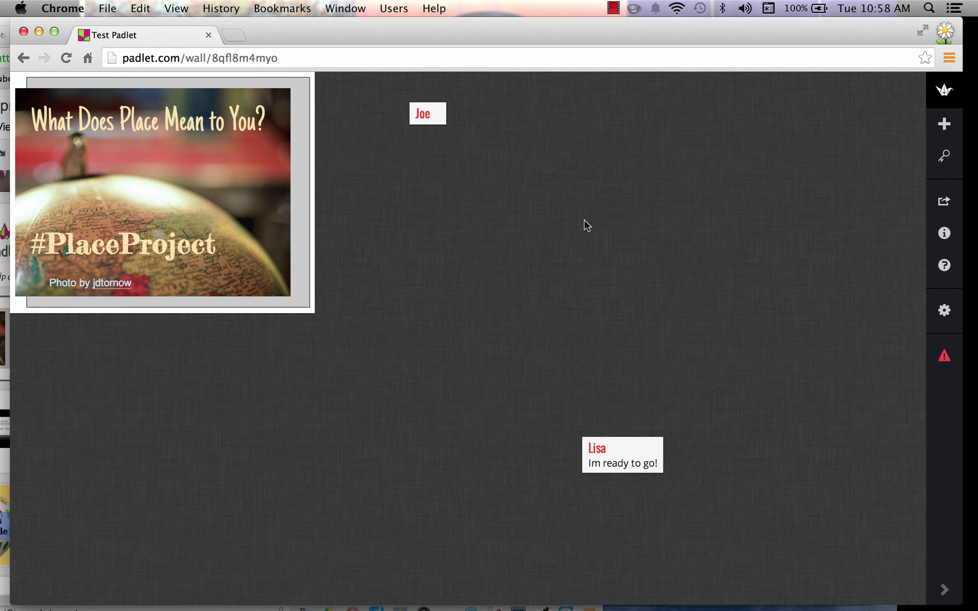
Step: Examine the example walls "Windows vs Mac. Which is better?", "Word of the day: fascinate" and "Hurricane Sandy"
{"action": "left_click_drag", "start_coordinate": [332, 24], "coordinate": [348, 120]}
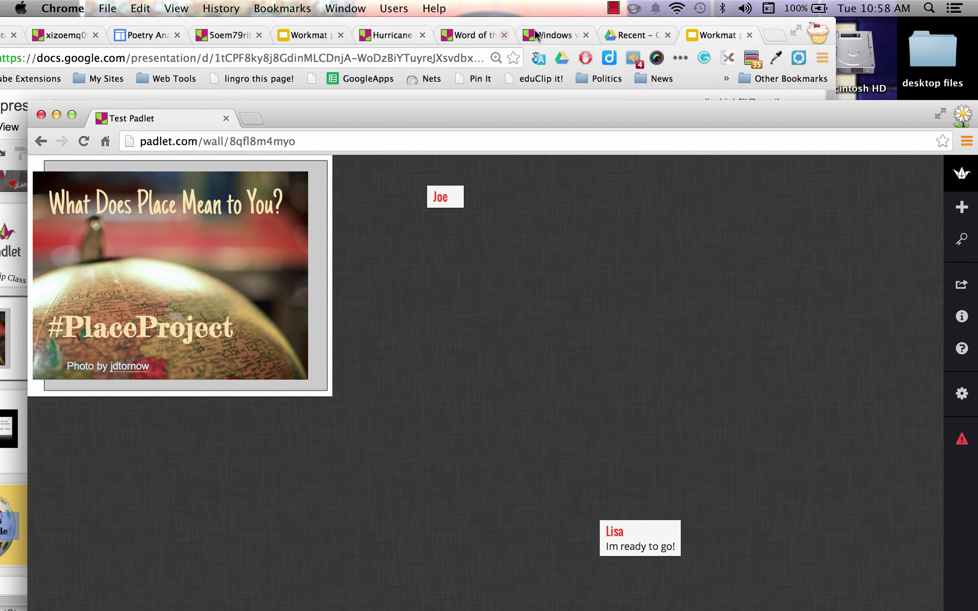
{"action": "left_click", "coordinate": [549, 30]}
{"action": "left_click_drag", "start_coordinate": [518, 19], "coordinate": [656, 20]}
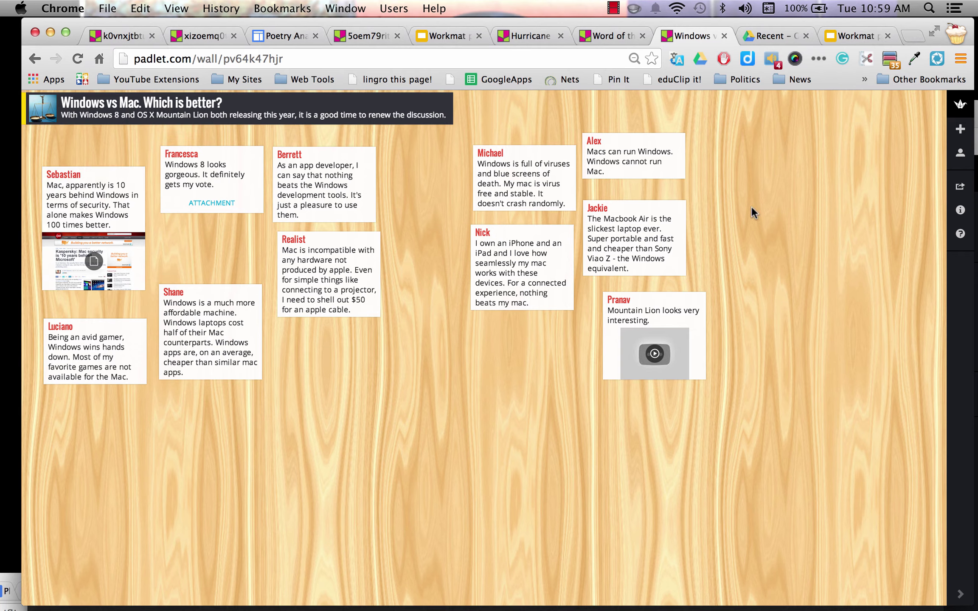
{"action": "left_click", "coordinate": [603, 34]}
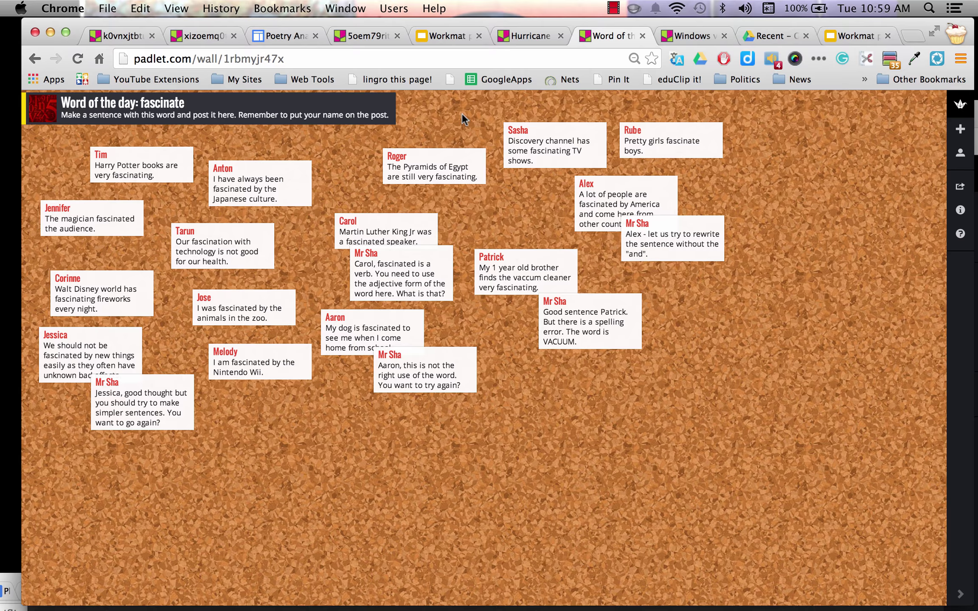
{"action": "left_click", "coordinate": [521, 32]}
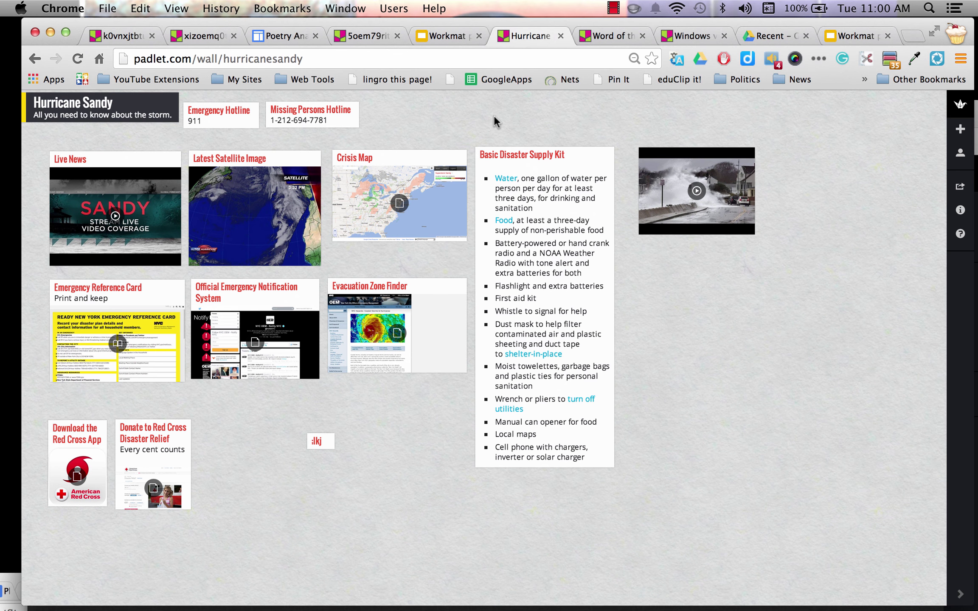
Step: Examine the wall of student poem responses and the Poetry Analysis page's assignment instructions on the class site
{"action": "left_click", "coordinate": [355, 38]}
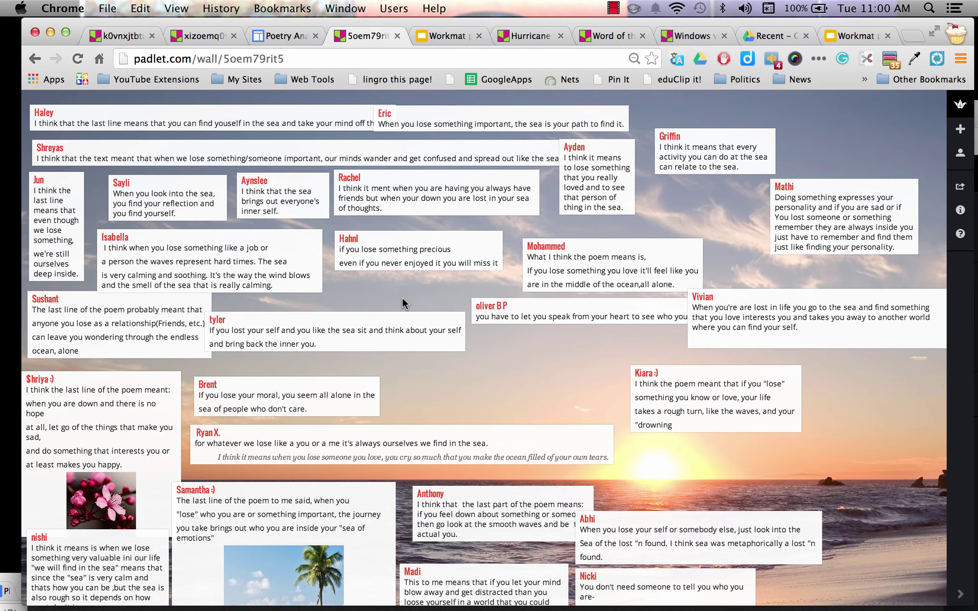
{"action": "left_click", "coordinate": [281, 36]}
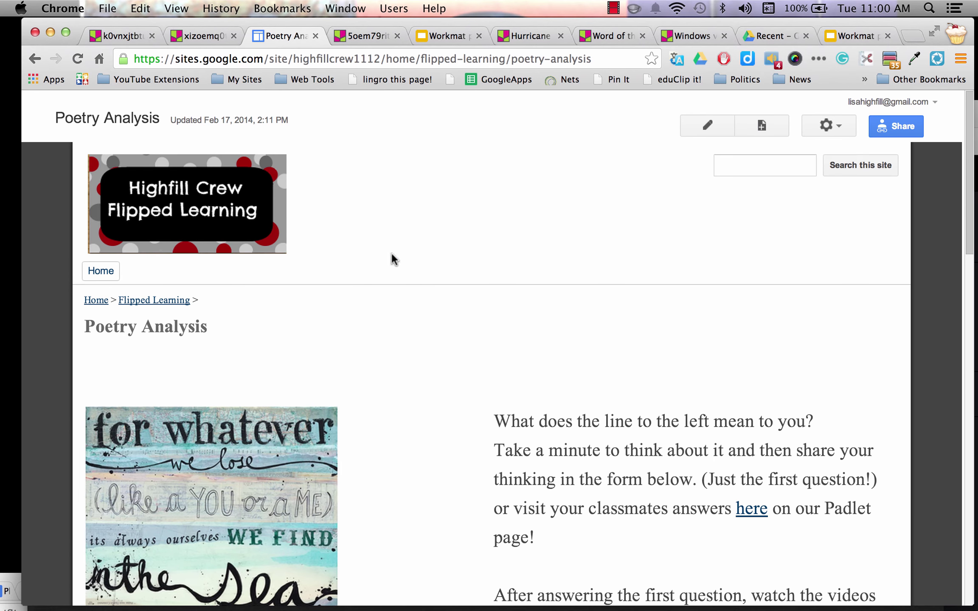
{"action": "scroll", "coordinate": [416, 395], "scroll_direction": "down", "scroll_amount": 5}
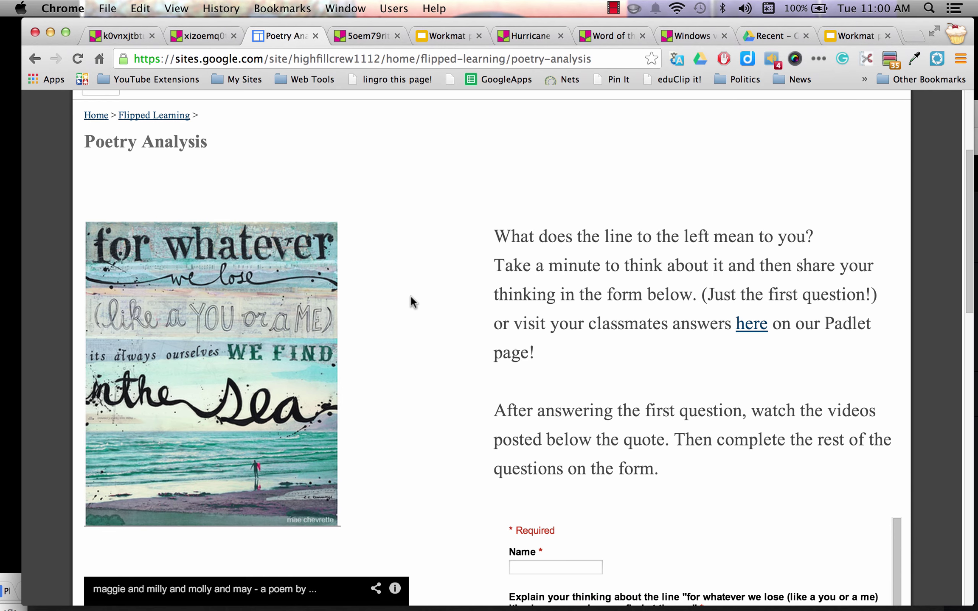
Step: Examine the Poetry Analysis page's question form and Padlet link, and the sunset wall holding the students' poem responses
{"action": "scroll", "coordinate": [411, 298], "scroll_direction": "down", "scroll_amount": 3}
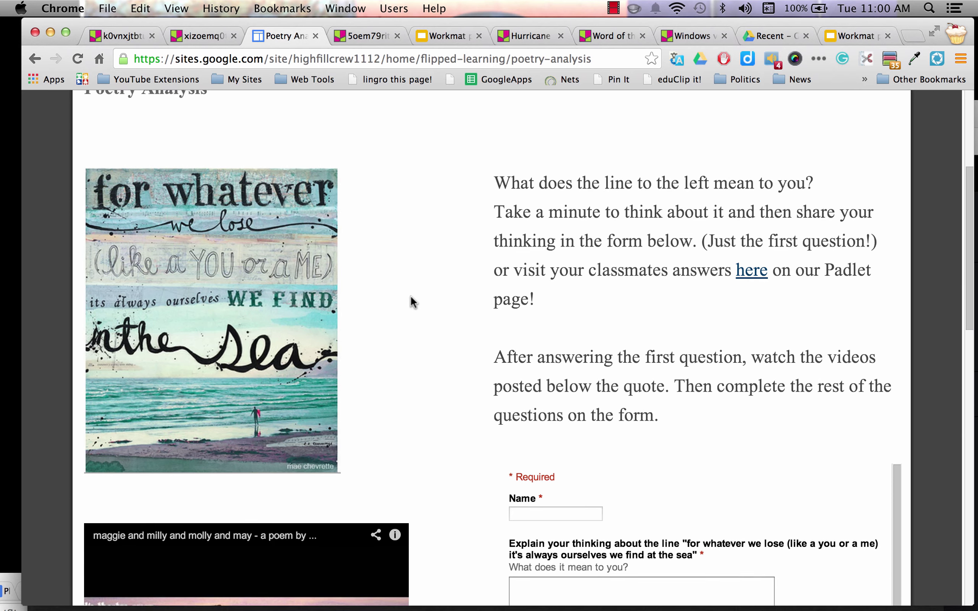
{"action": "scroll", "coordinate": [410, 296], "scroll_direction": "up", "scroll_amount": 1}
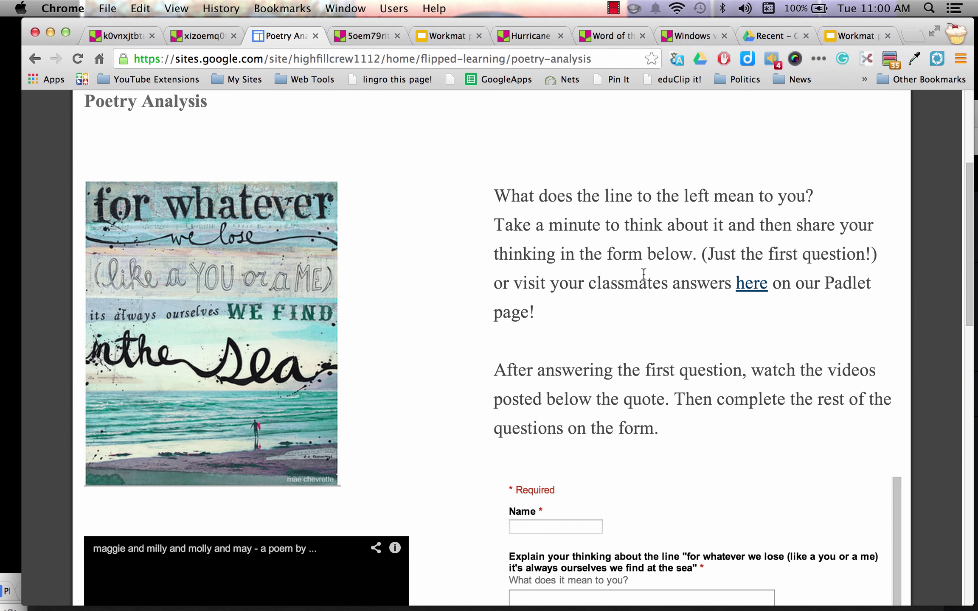
{"action": "scroll", "coordinate": [676, 369], "scroll_direction": "down", "scroll_amount": 5}
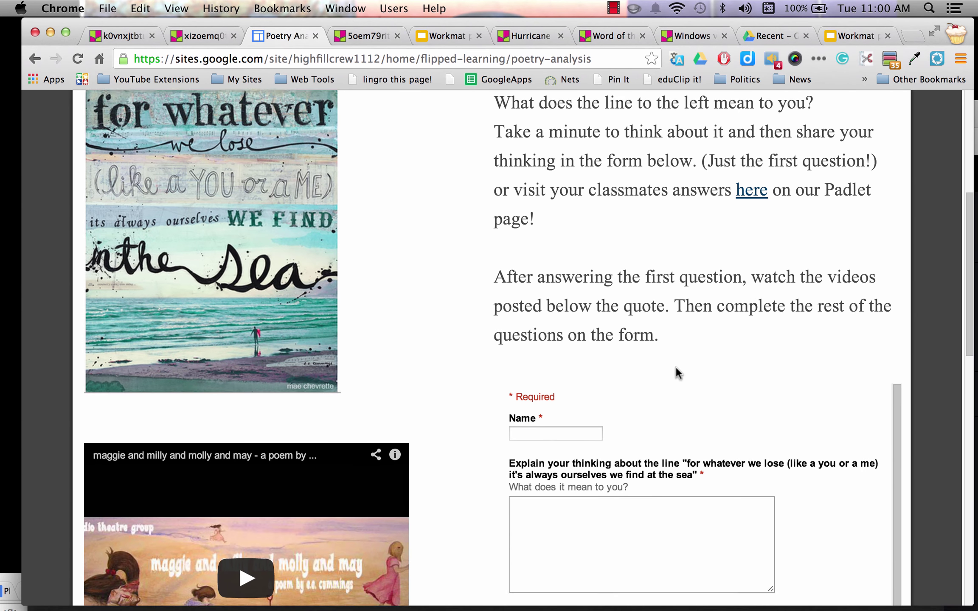
{"action": "scroll", "coordinate": [676, 368], "scroll_direction": "up", "scroll_amount": 4}
{"action": "scroll", "coordinate": [677, 368], "scroll_direction": "up", "scroll_amount": 1}
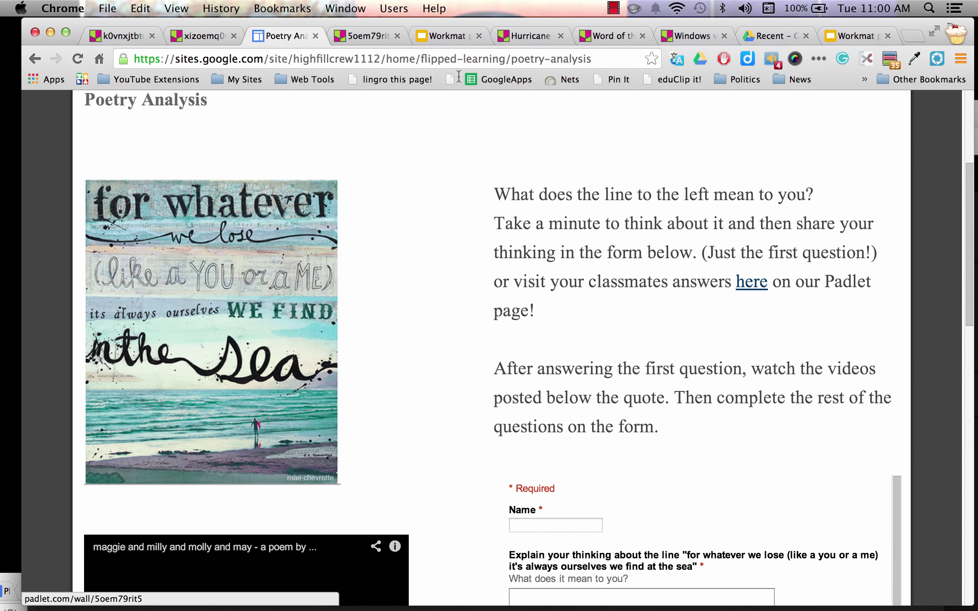
{"action": "left_click", "coordinate": [356, 33]}
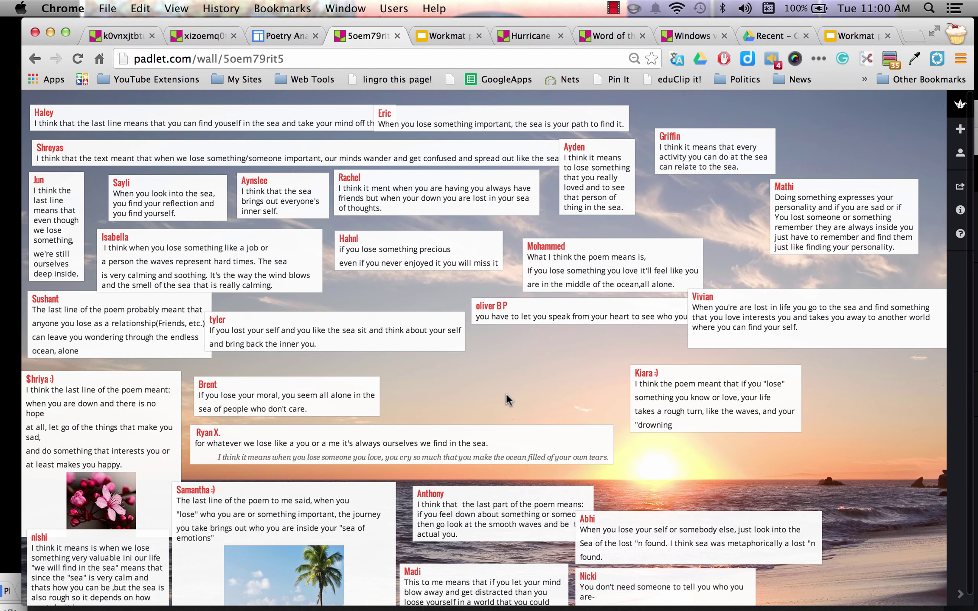
{"action": "scroll", "coordinate": [509, 399], "scroll_direction": "down", "scroll_amount": 3}
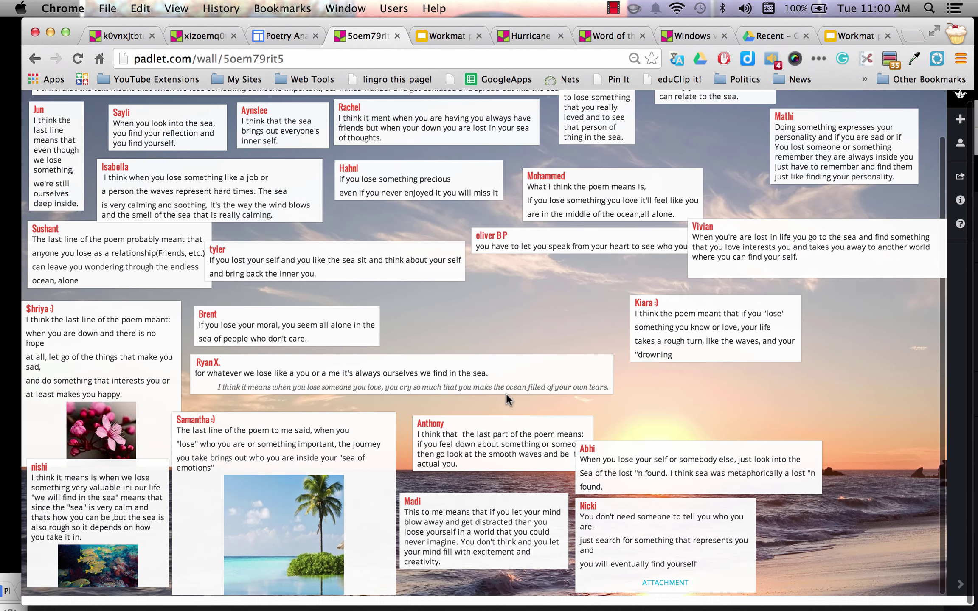
{"action": "scroll", "coordinate": [509, 399], "scroll_direction": "up", "scroll_amount": 3}
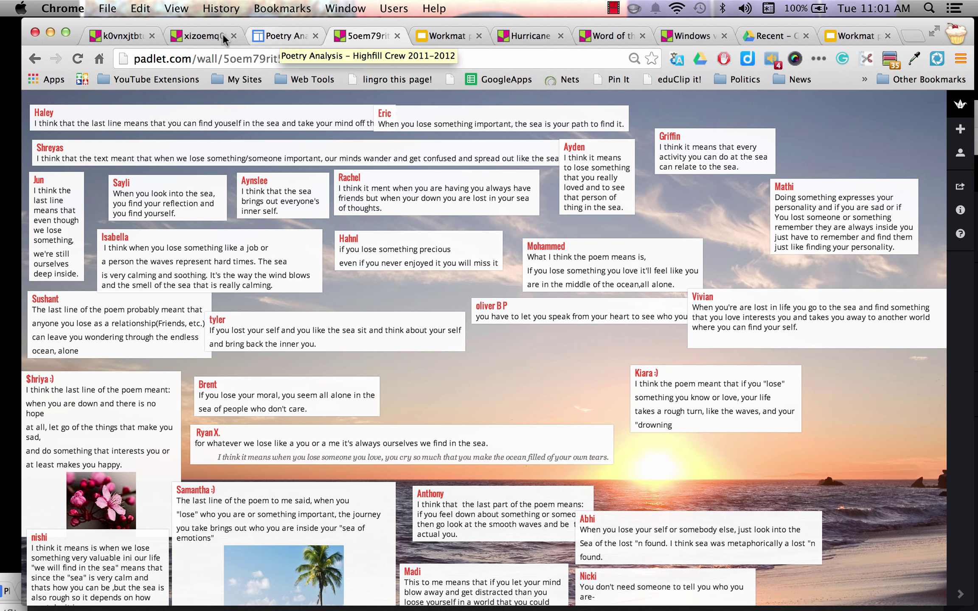
Step: Examine the example walls collecting students' "vs." topic ideas and their answers to "What Does Place Mean to You?"
{"action": "left_click", "coordinate": [188, 36]}
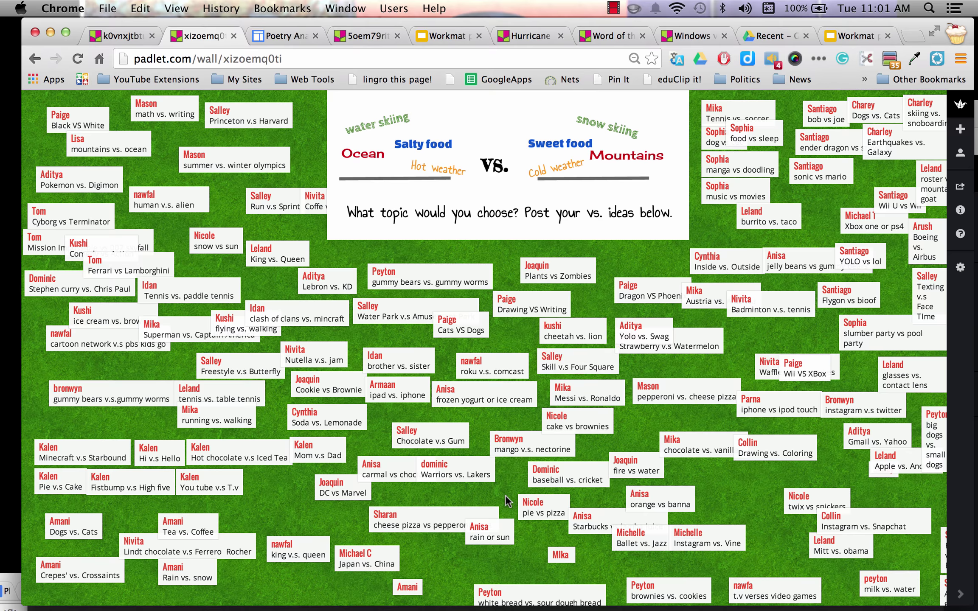
{"action": "mouse_move", "coordinate": [250, 375]}
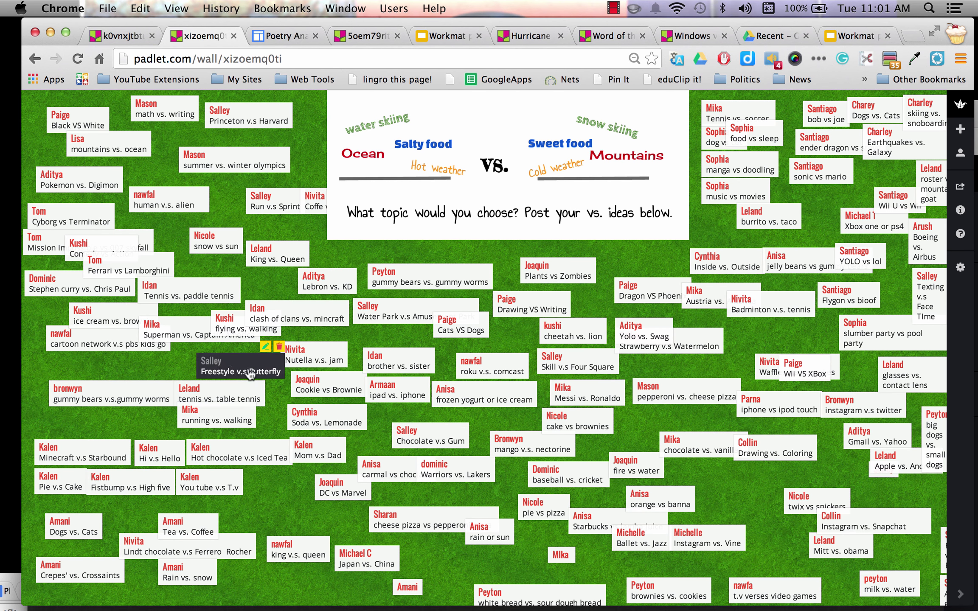
{"action": "mouse_move", "coordinate": [148, 242]}
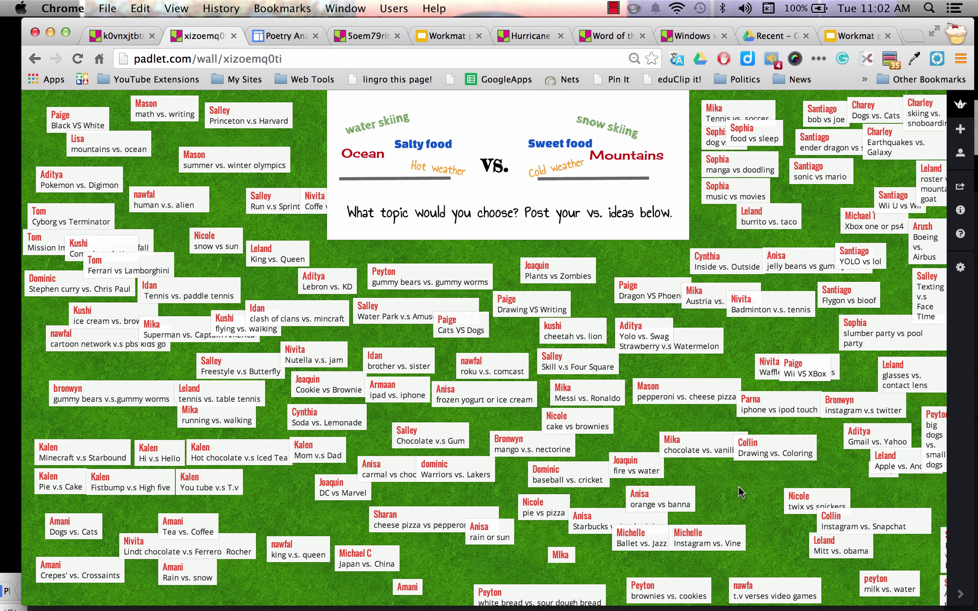
{"action": "left_click", "coordinate": [117, 36]}
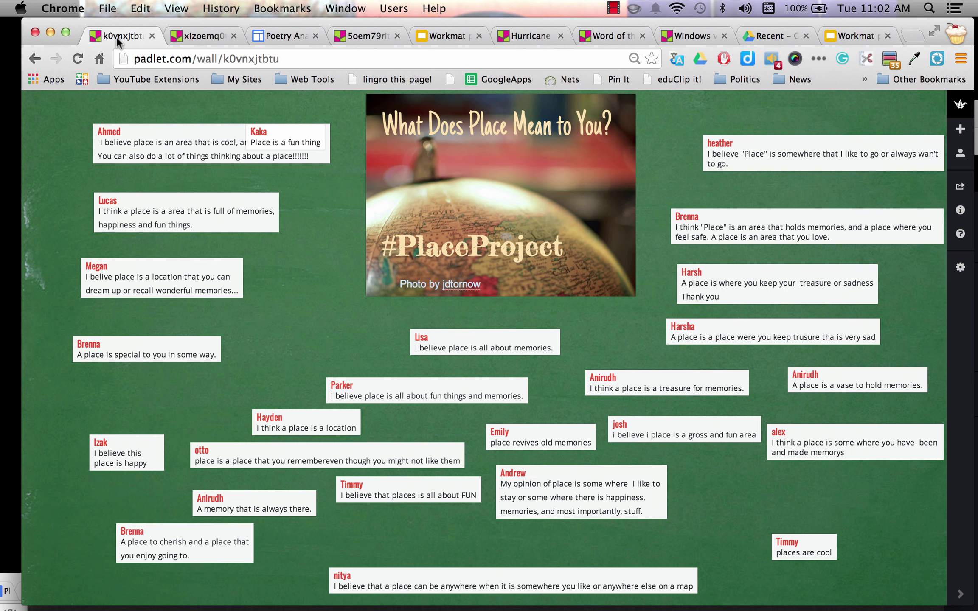